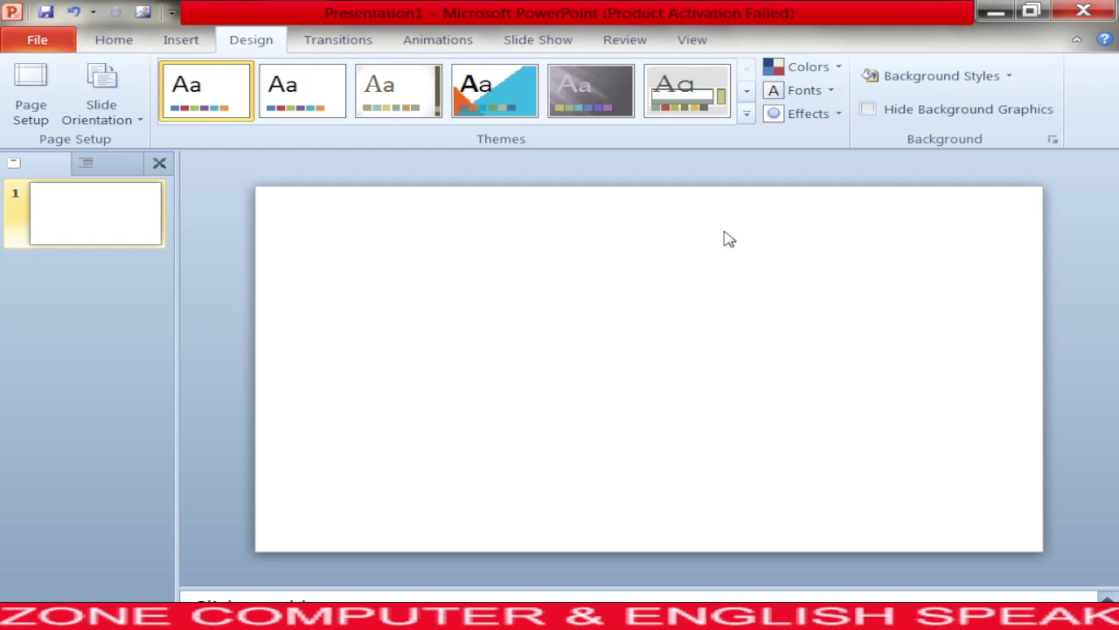
# Draw a Rectangle shape stretching across the entire blank first slide.
pyautogui.click(180, 44)
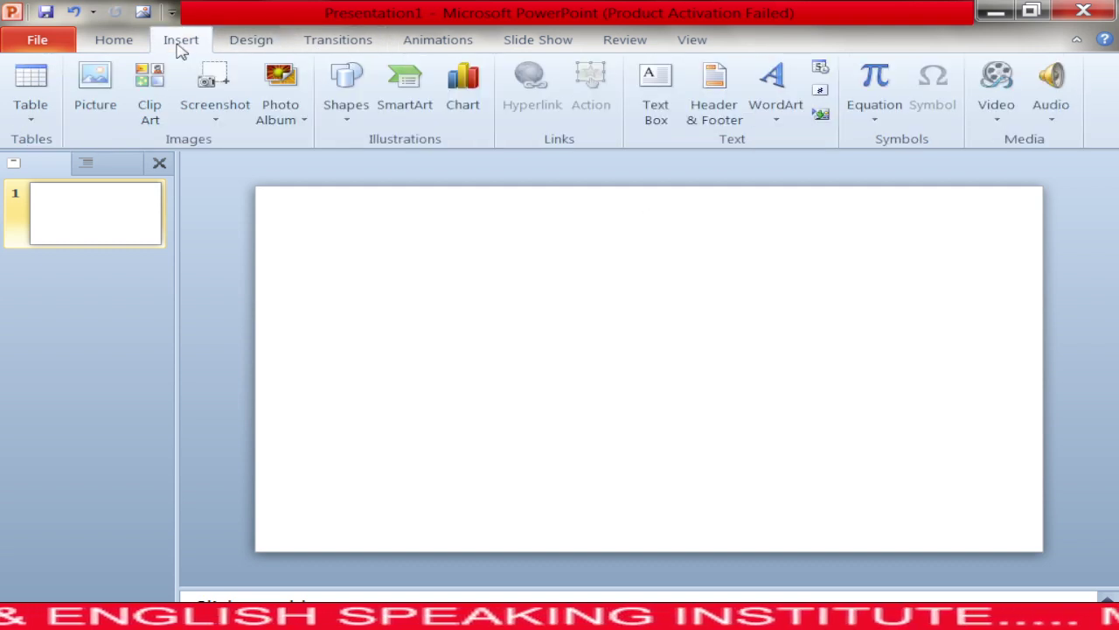
pyautogui.click(287, 123)
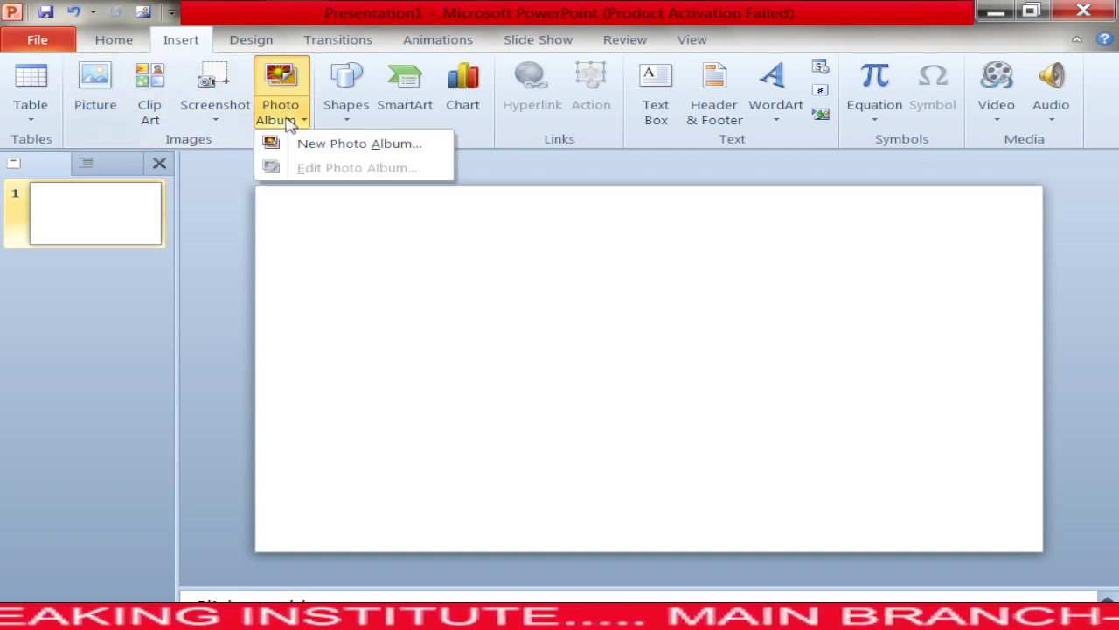
pyautogui.click(348, 114)
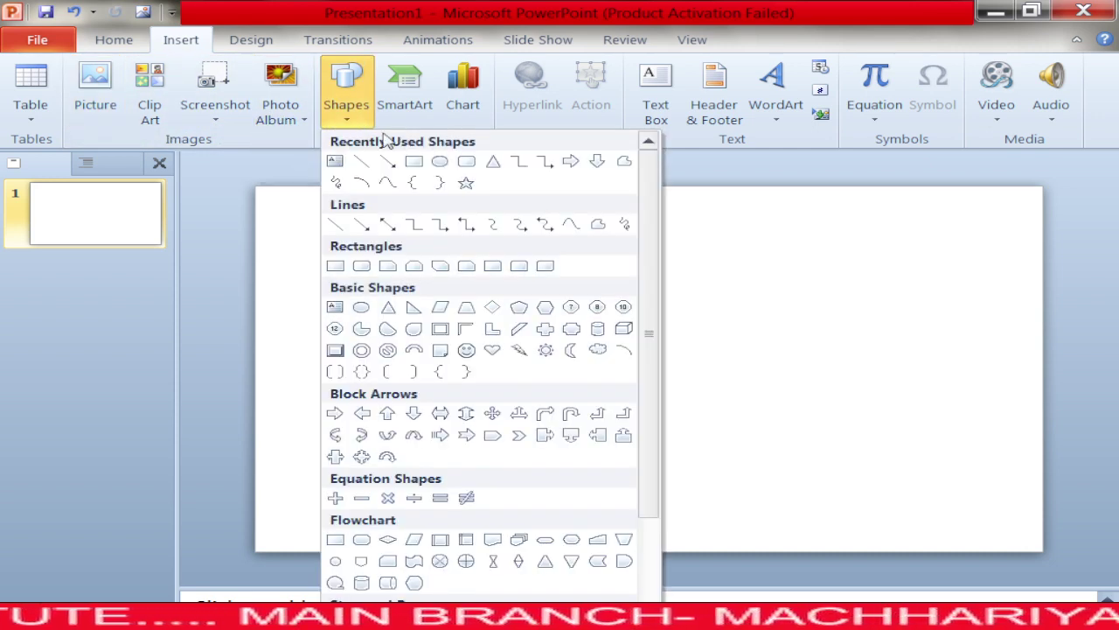
pyautogui.click(416, 163)
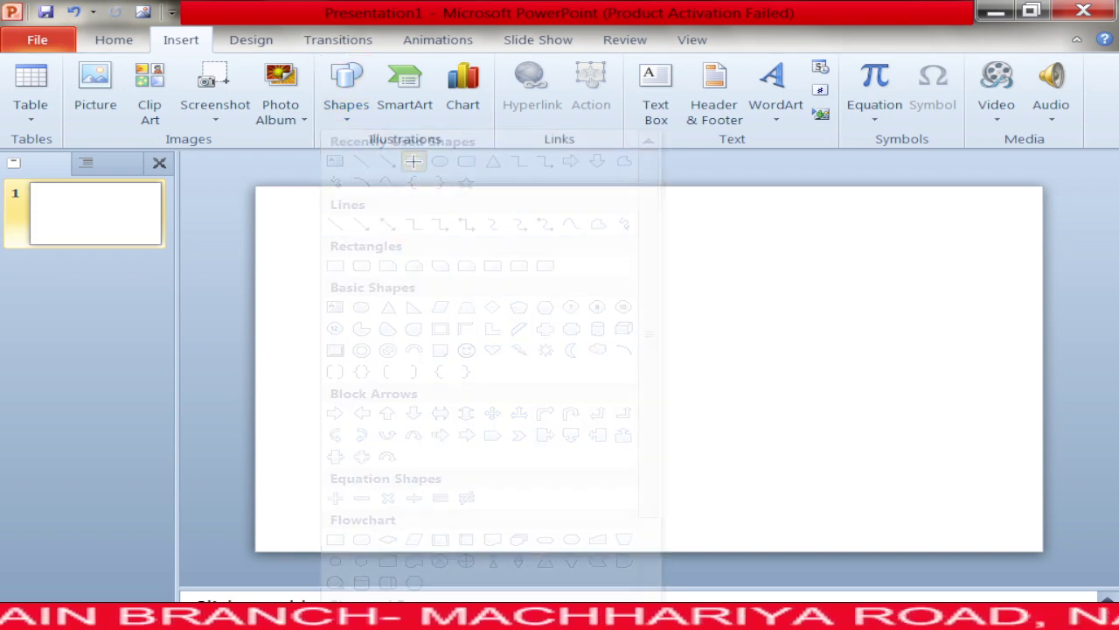
pyautogui.moveTo(254, 186)
pyautogui.mouseDown()
pyautogui.moveTo(997, 495)
pyautogui.moveTo(1042, 548)
pyautogui.mouseUp()
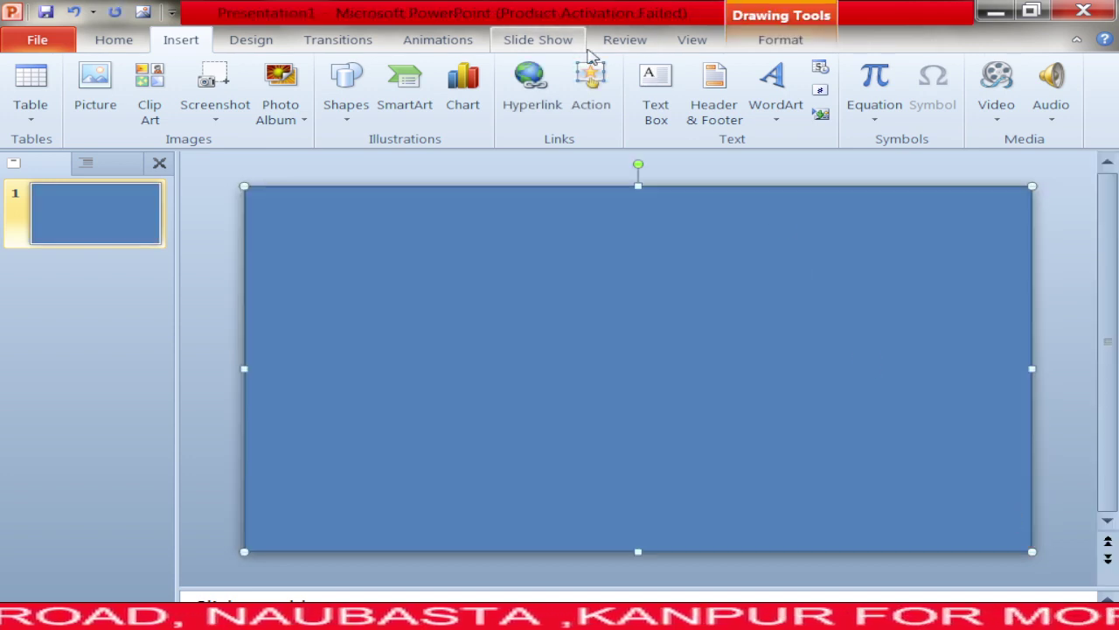
# Give the full-slide rectangle a Green marble texture fill instead of plain blue.
pyautogui.click(780, 40)
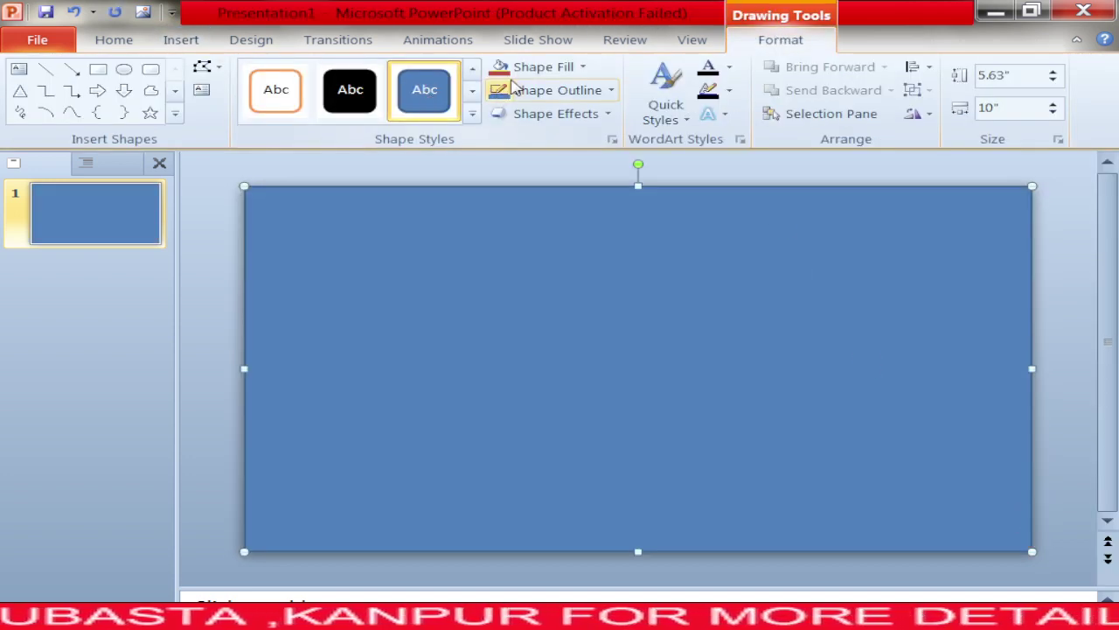
pyautogui.click(546, 70)
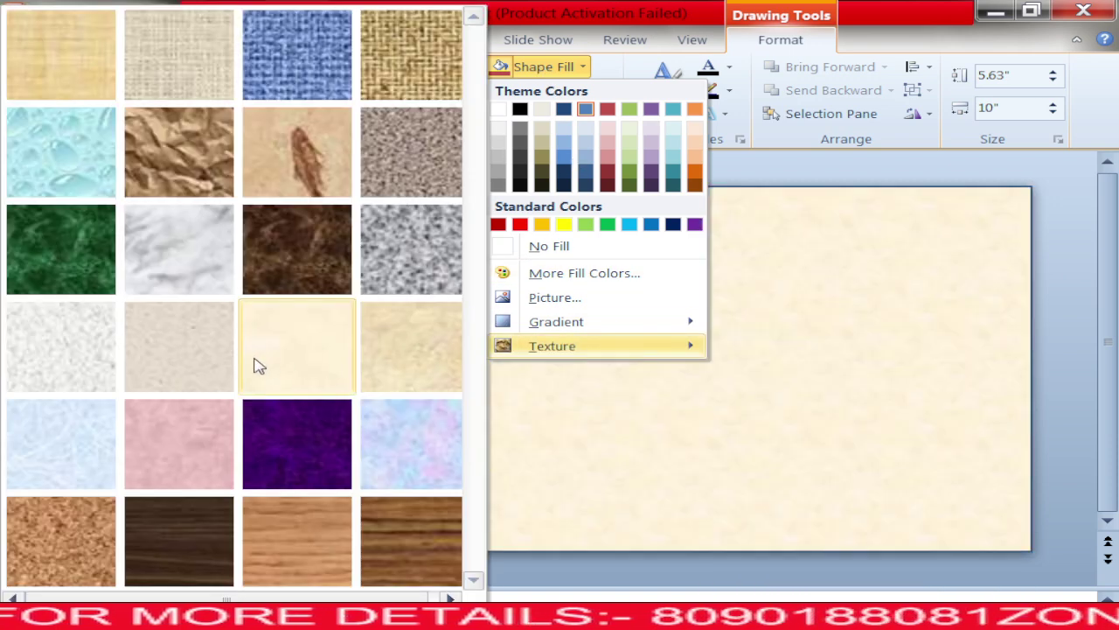
pyautogui.moveTo(552, 346)
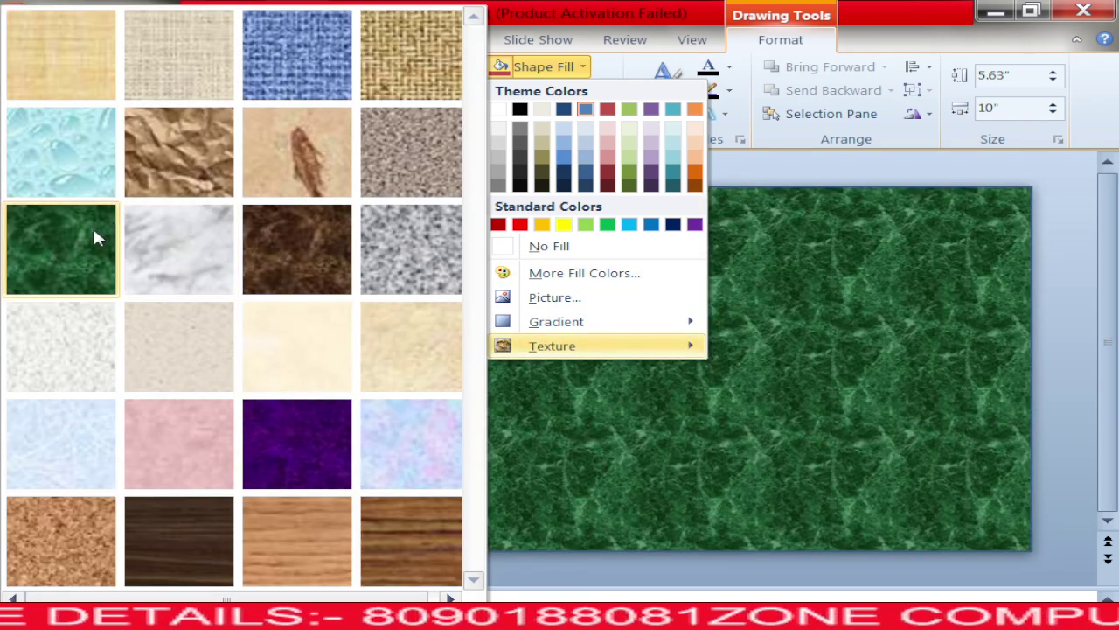
pyautogui.click(95, 234)
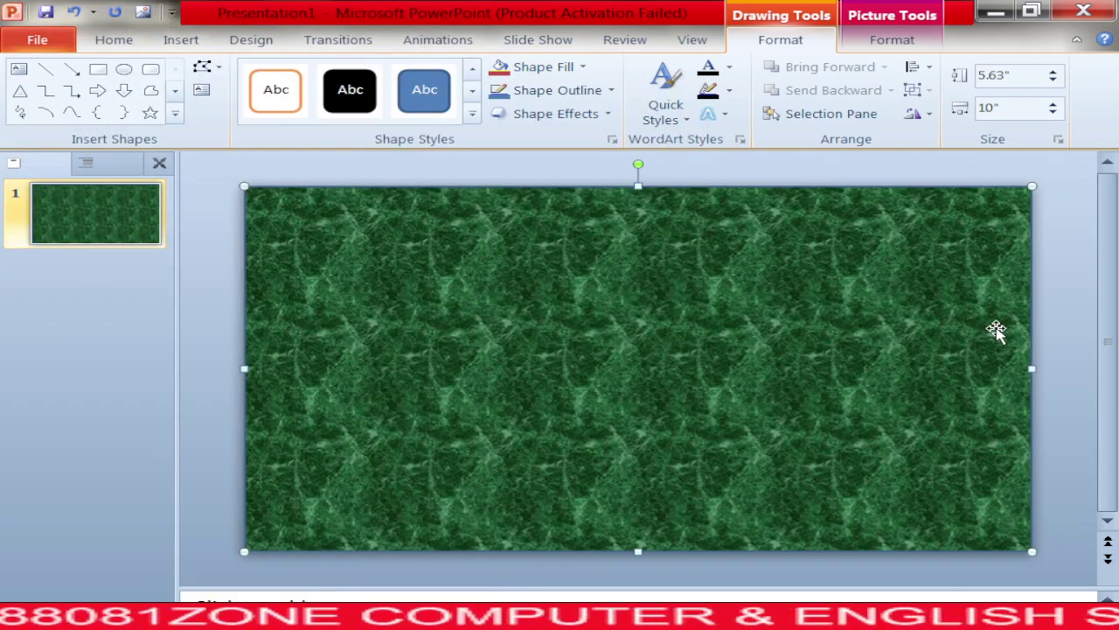
pyautogui.click(1051, 326)
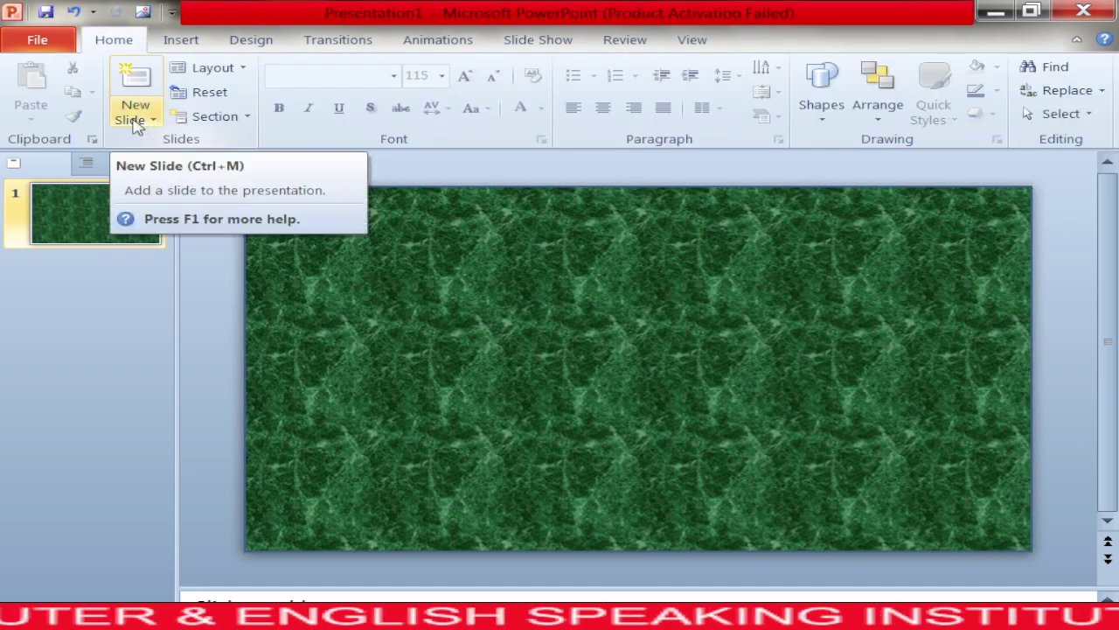
# Draw a thin rectangle across the slide from left edge to right edge for the road.
pyautogui.click(178, 43)
pyautogui.click(345, 122)
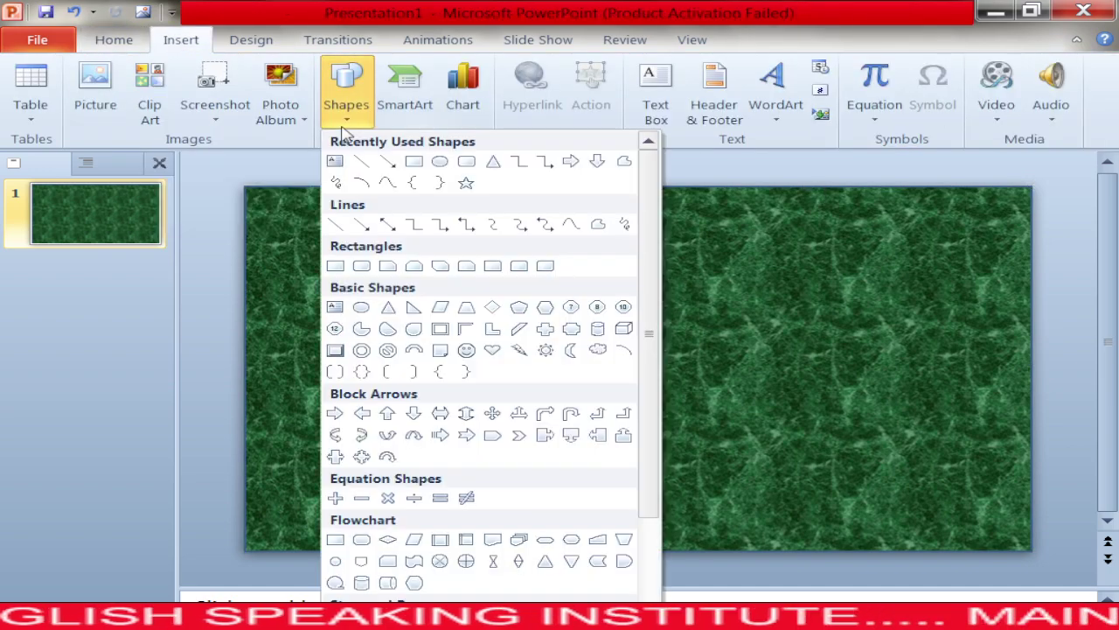
pyautogui.click(414, 163)
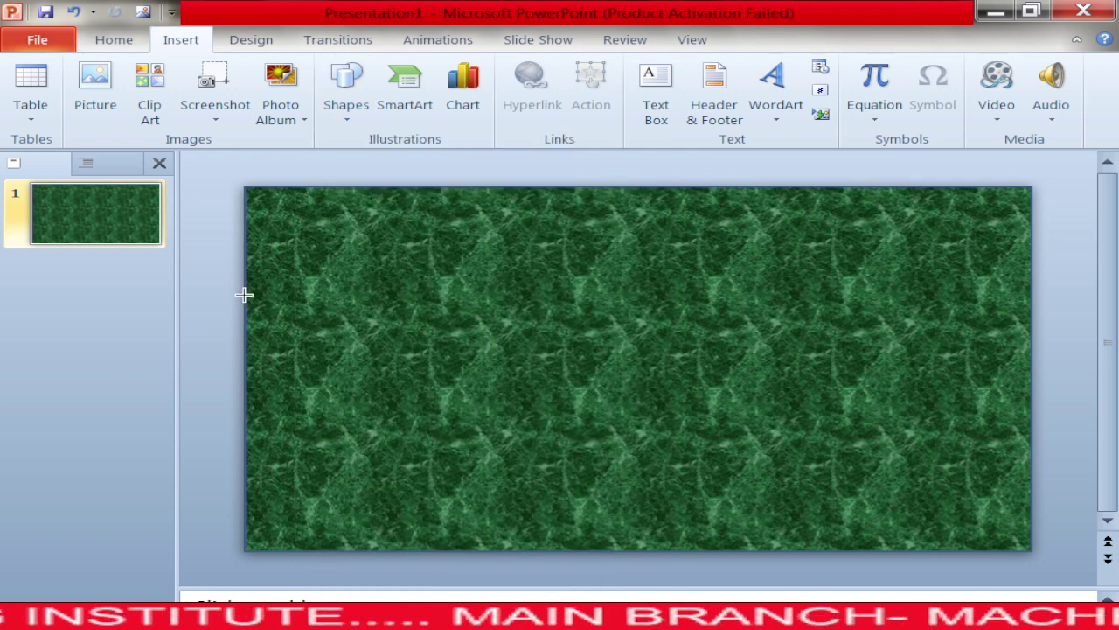
pyautogui.moveTo(243, 295)
pyautogui.mouseDown()
pyautogui.moveTo(878, 329)
pyautogui.moveTo(1023, 350)
pyautogui.mouseUp()
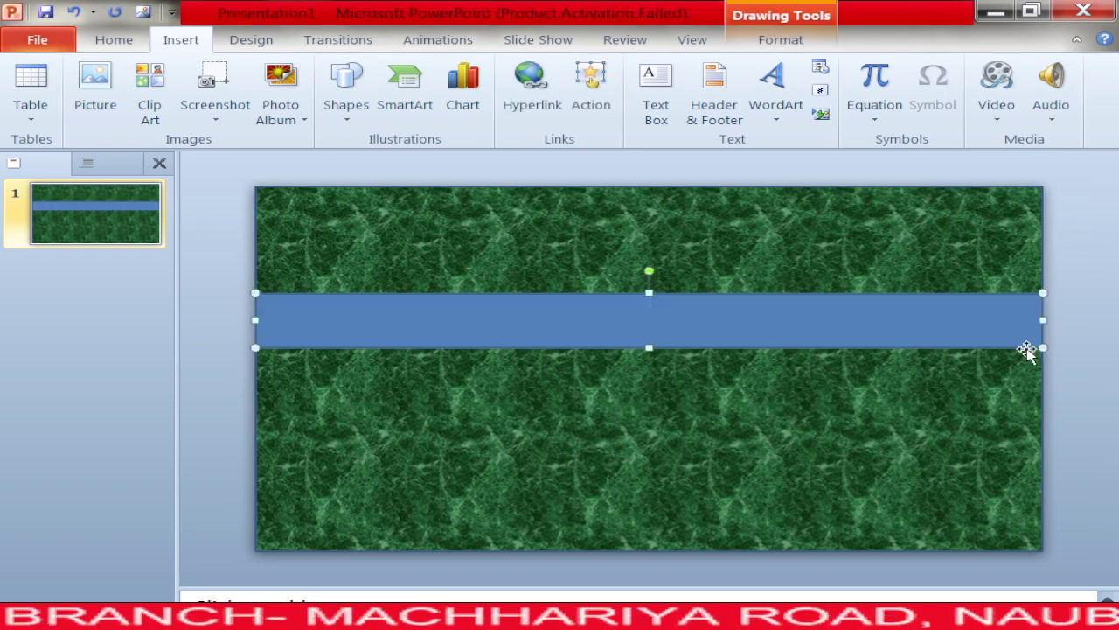
# Fill the road bar with solid grey and set its outline to No Outline.
pyautogui.click(773, 42)
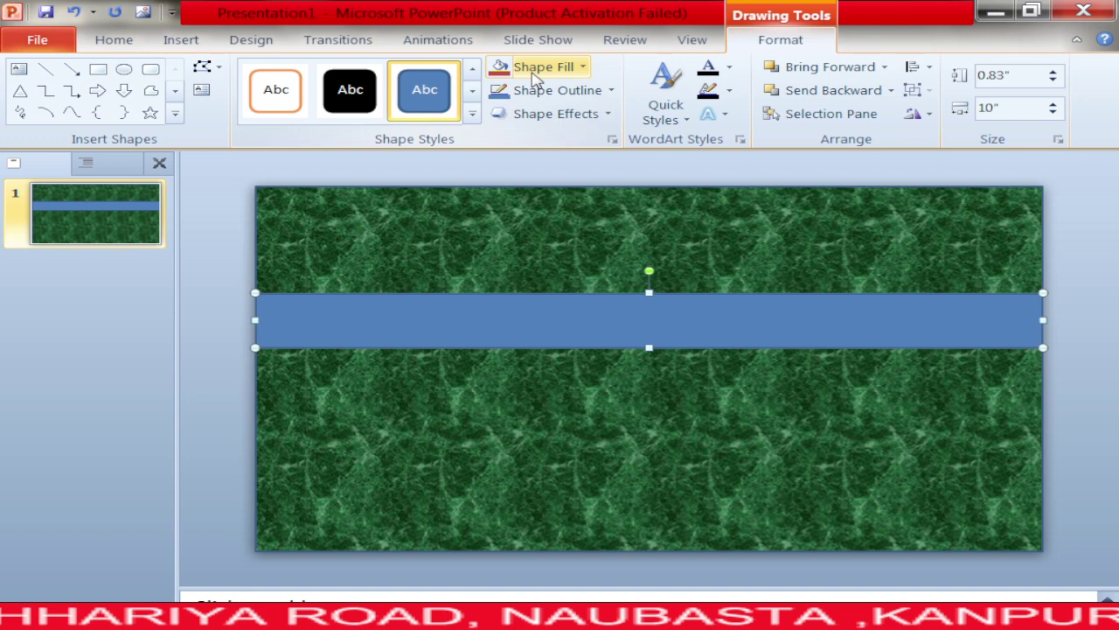
pyautogui.click(533, 72)
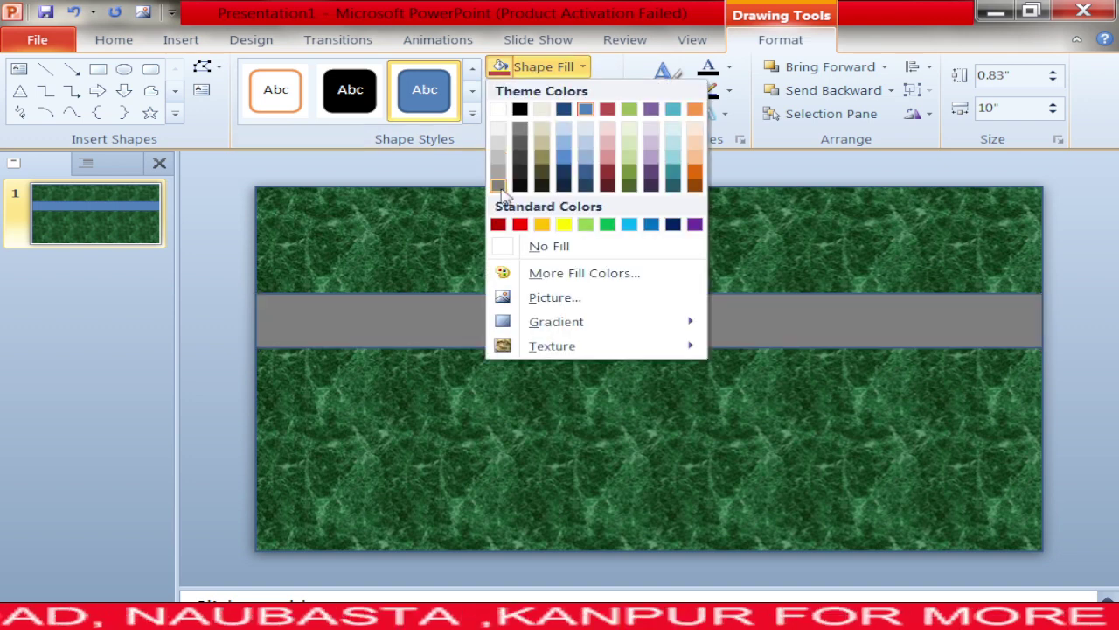
pyautogui.click(498, 186)
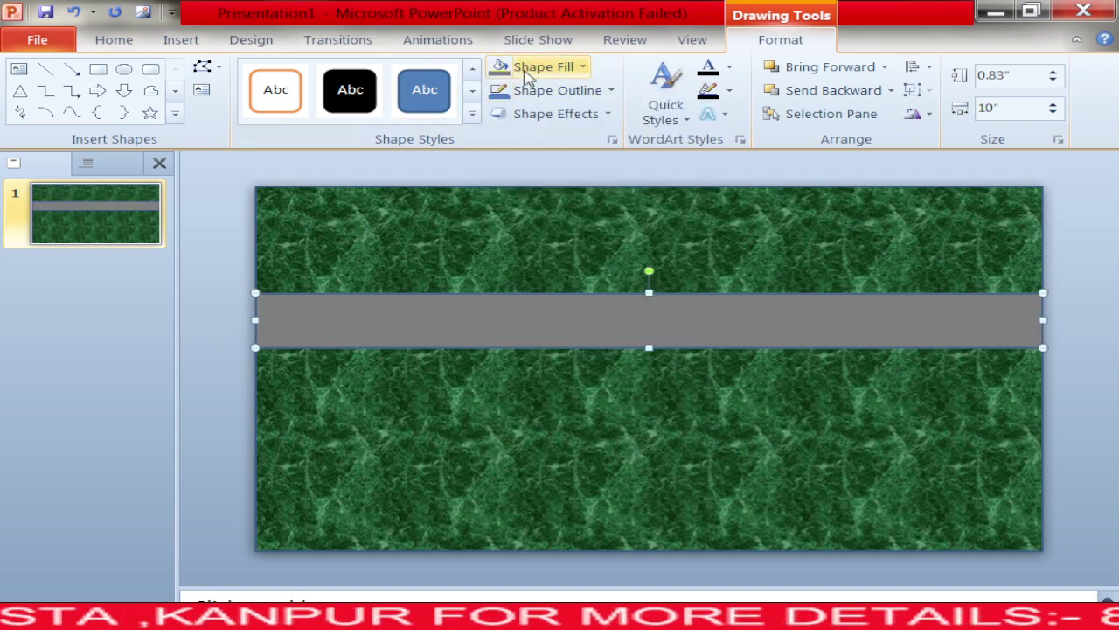
pyautogui.click(526, 90)
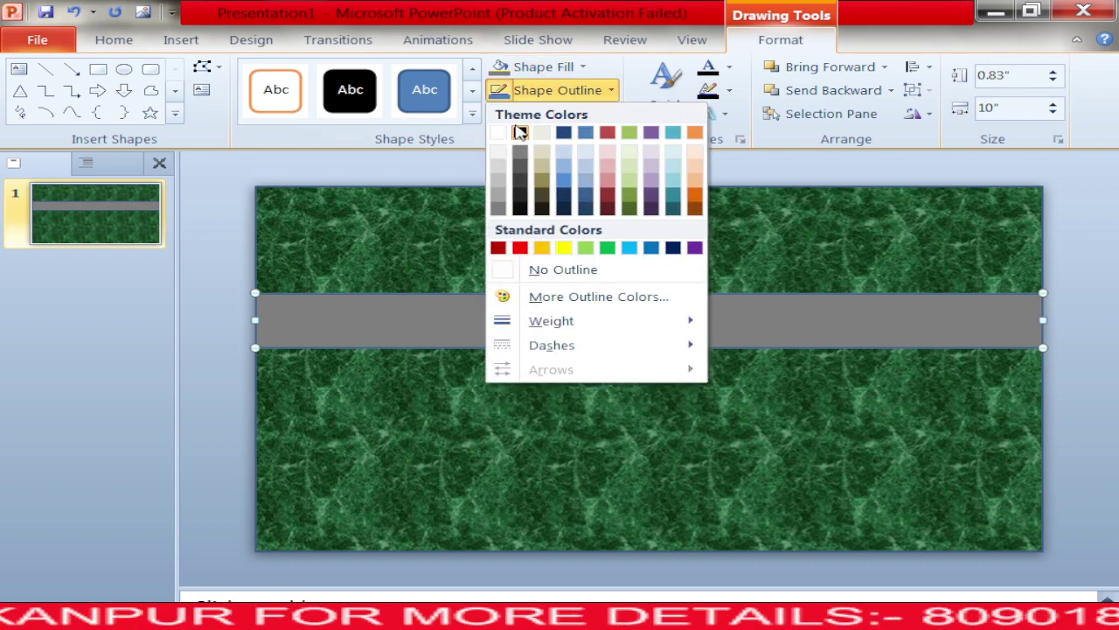
pyautogui.click(524, 273)
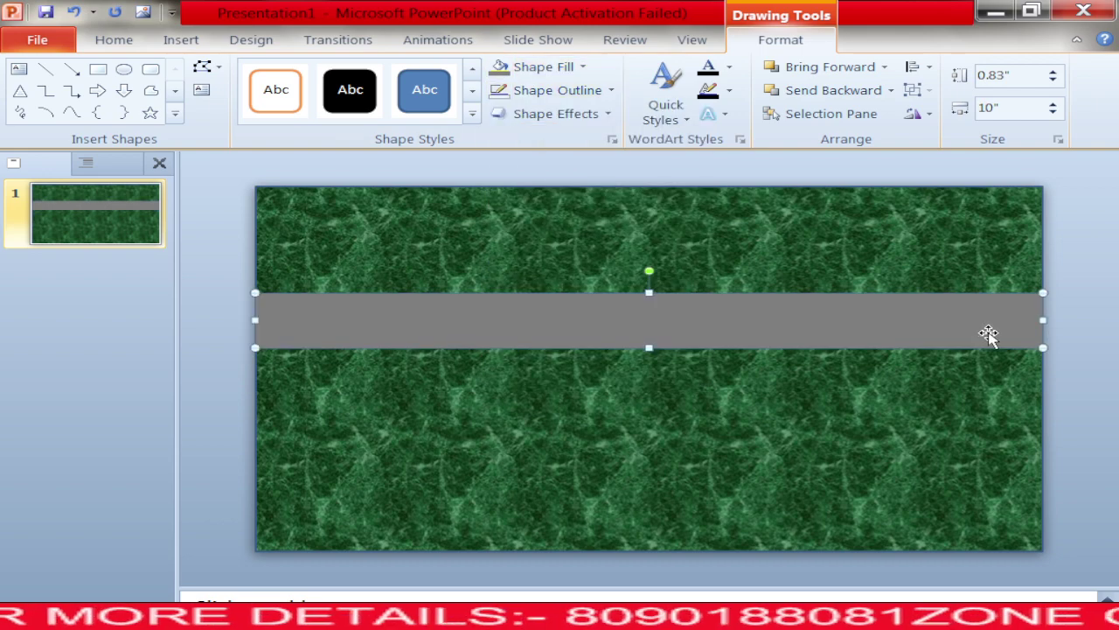
pyautogui.click(1068, 308)
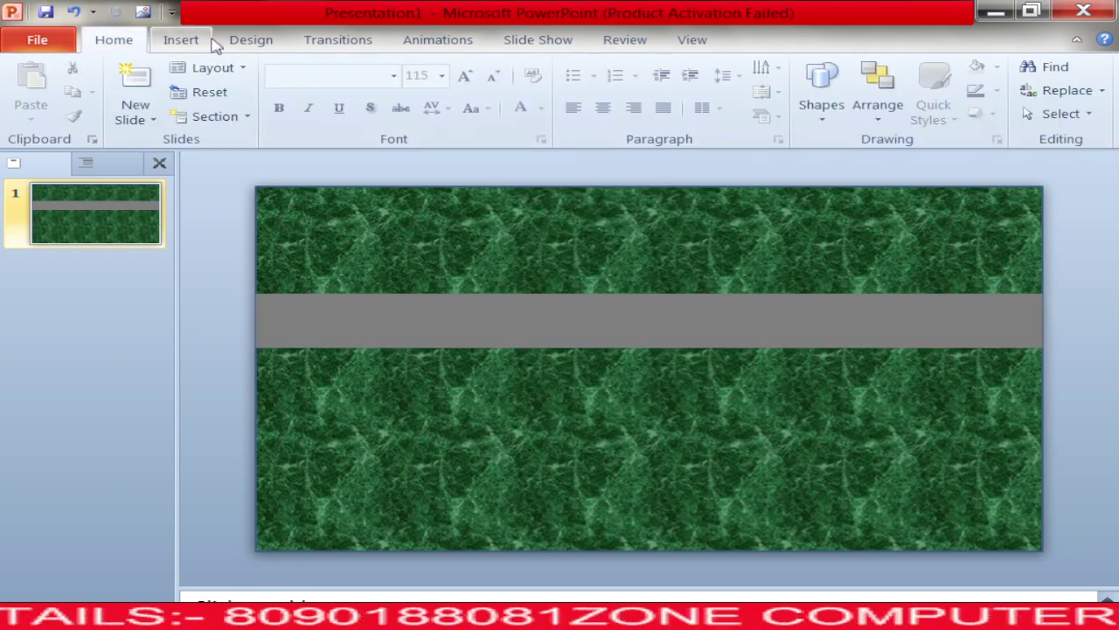
# Draw a straight line along the middle of the grey road bar.
pyautogui.click(183, 40)
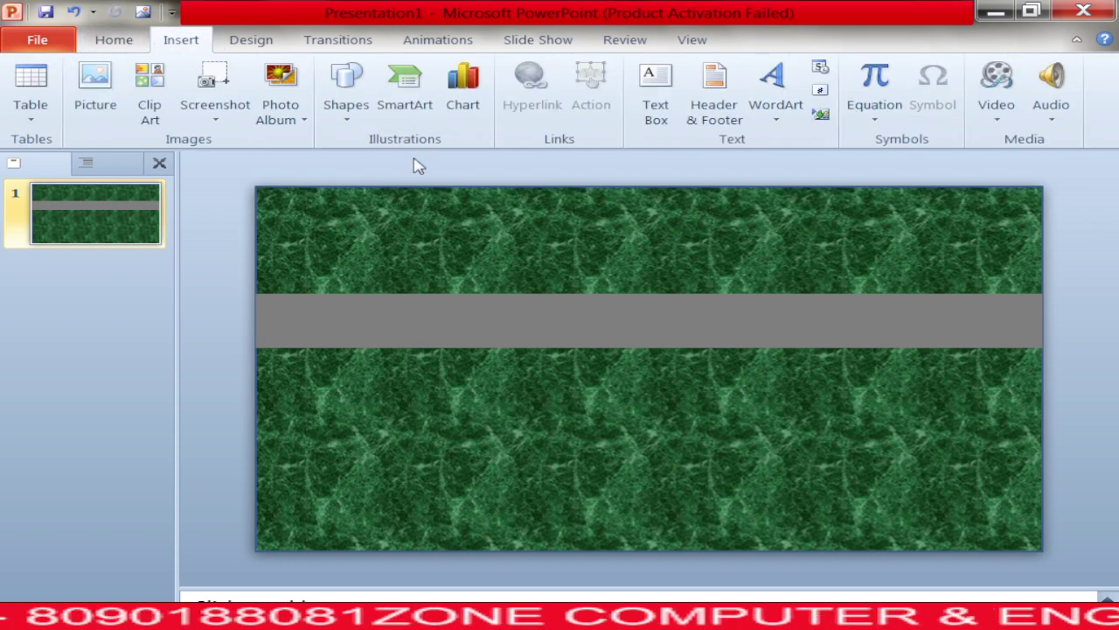
pyautogui.click(346, 92)
pyautogui.click(359, 160)
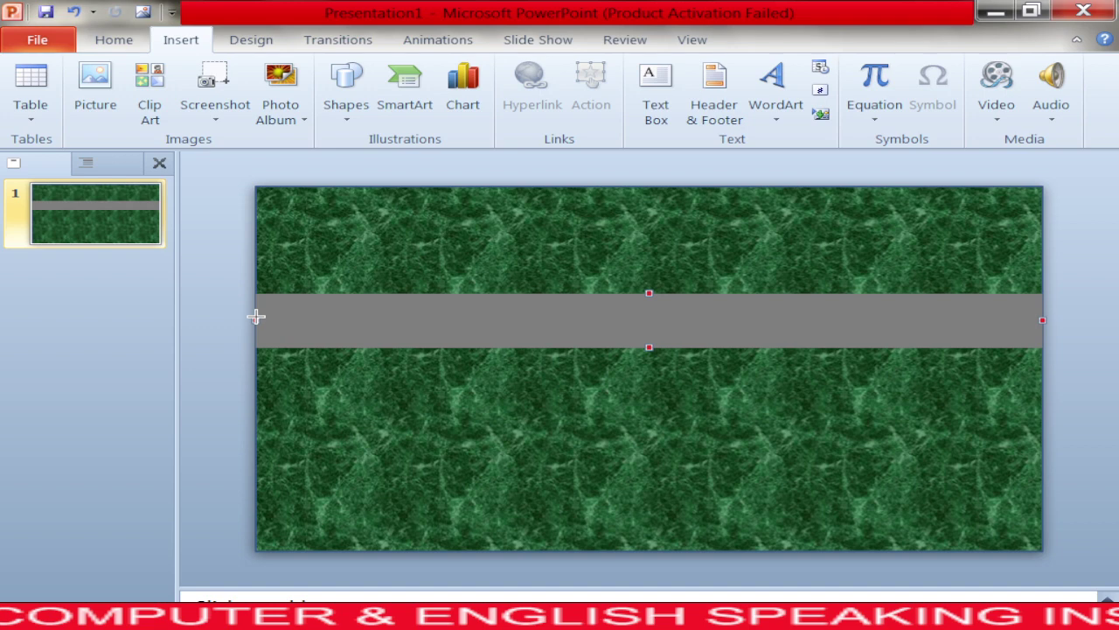
pyautogui.moveTo(255, 317); pyautogui.dragTo(1042, 320)
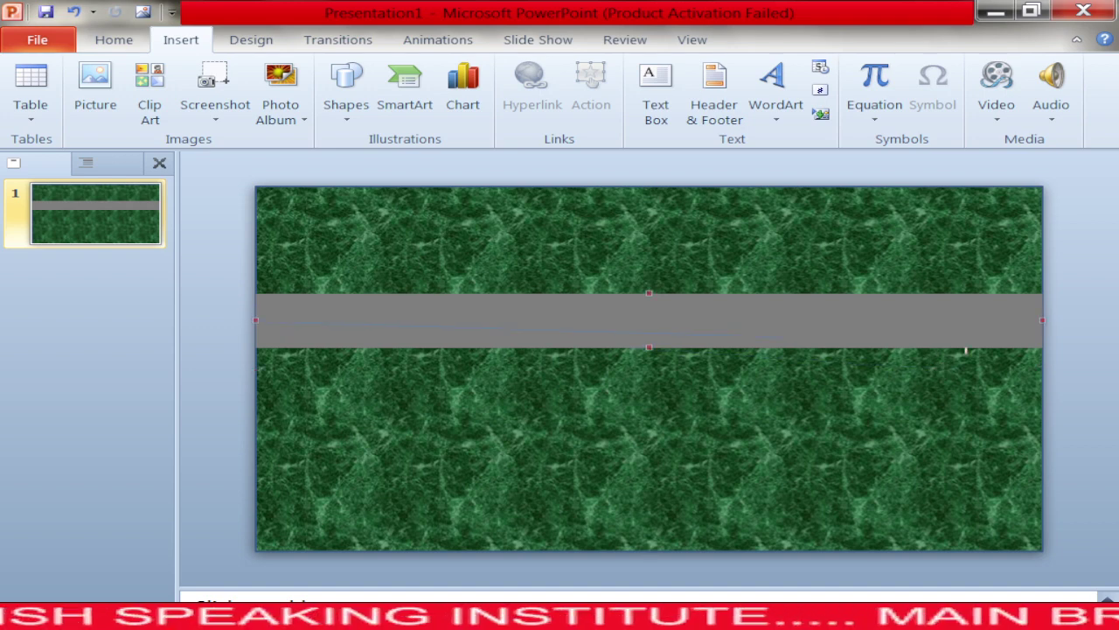
pyautogui.moveTo(1041, 320); pyautogui.dragTo(1040, 320)
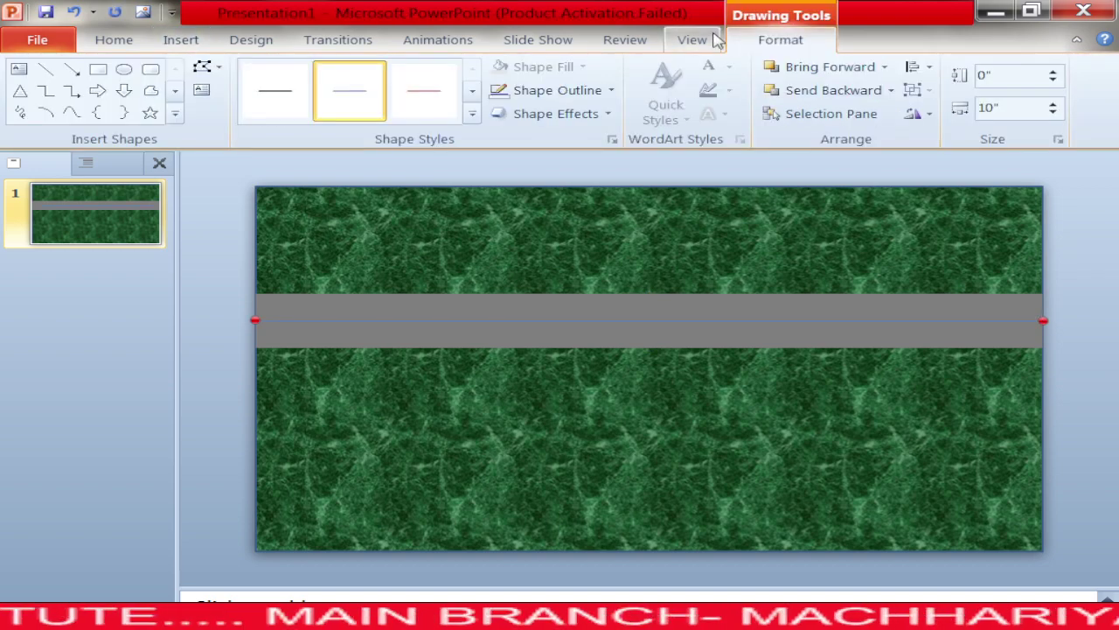
# Make the centre line 4½ pt thick, white, with Long Dash dashes.
pyautogui.click(557, 90)
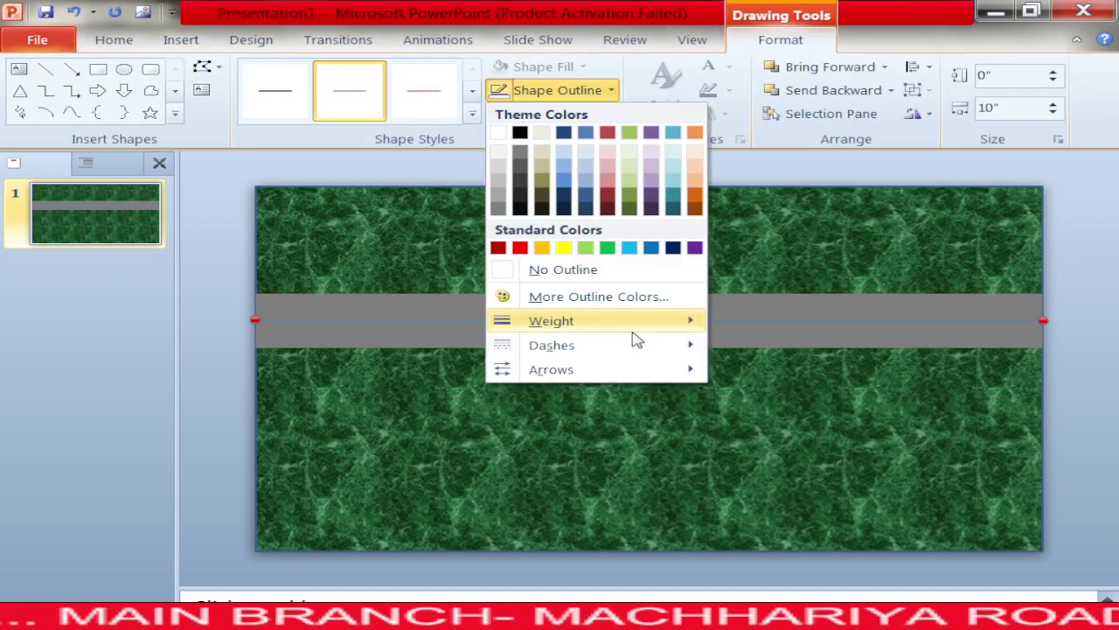
pyautogui.moveTo(552, 320)
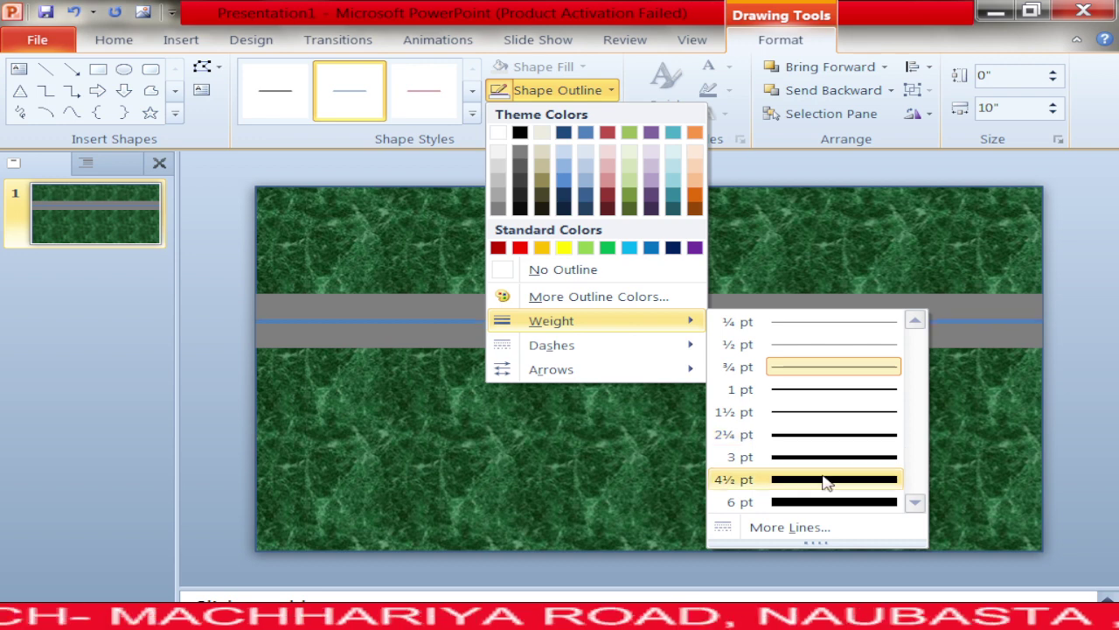
pyautogui.click(822, 479)
pyautogui.click(523, 96)
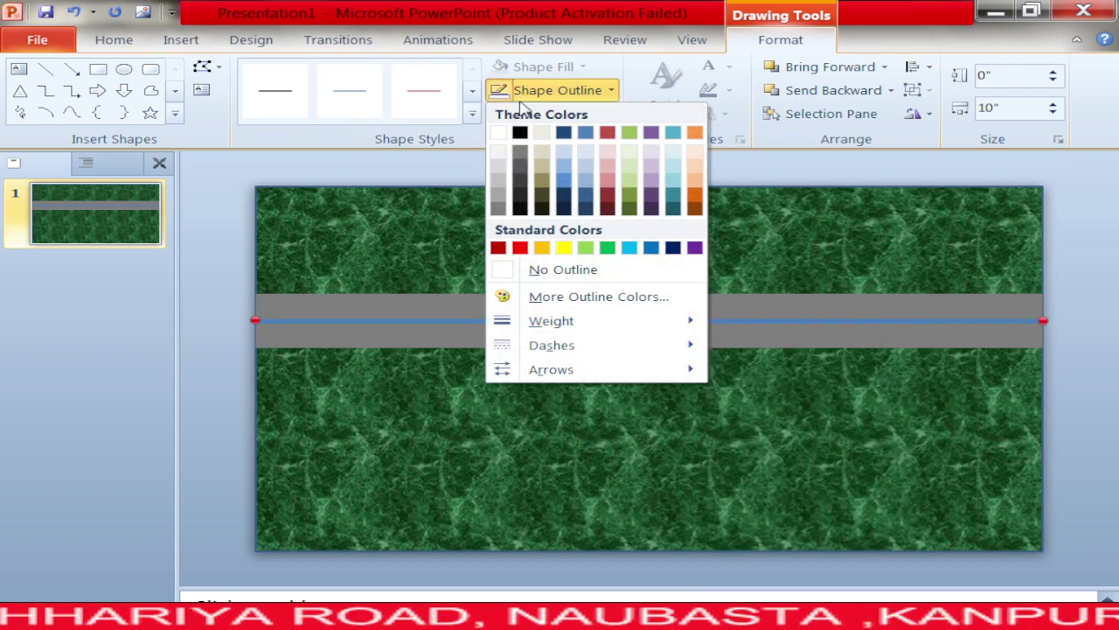
pyautogui.click(499, 133)
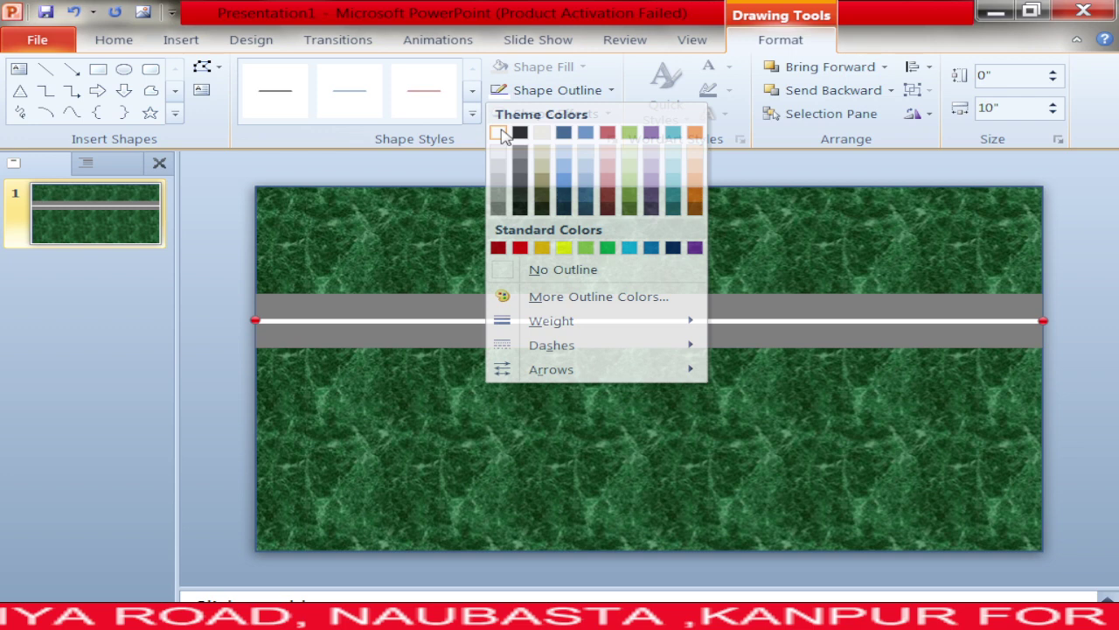
pyautogui.click(551, 90)
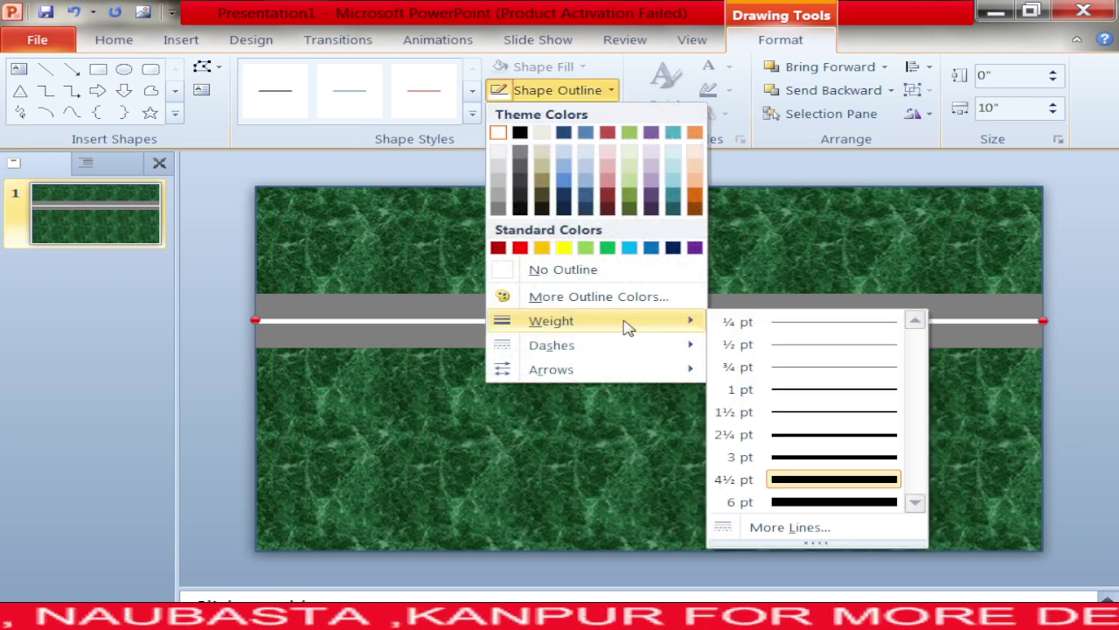
pyautogui.moveTo(552, 344)
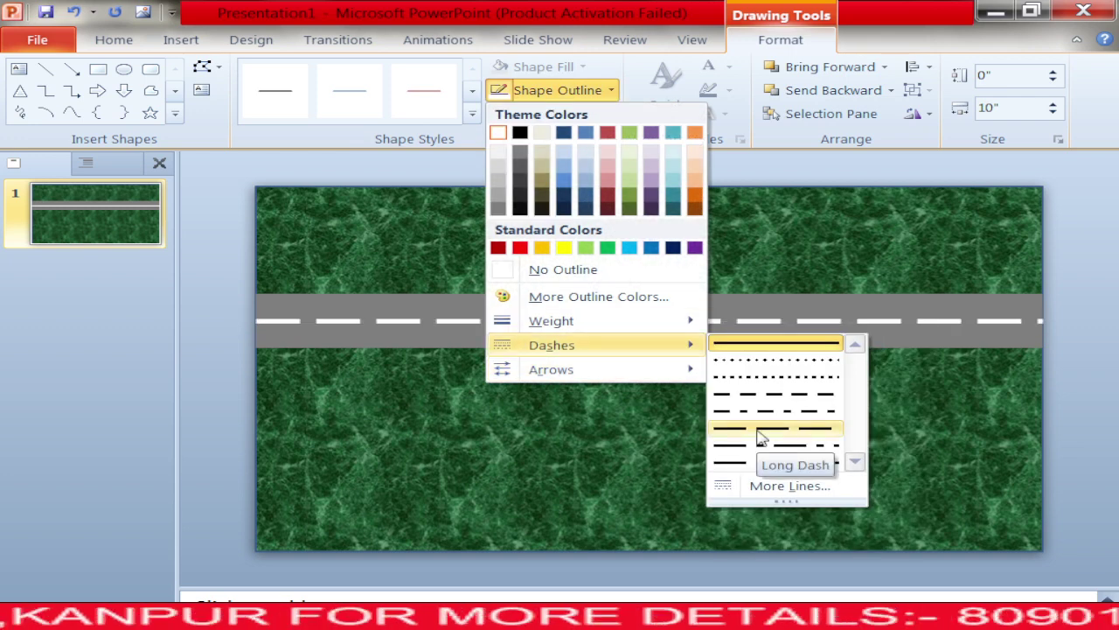
pyautogui.click(759, 429)
pyautogui.click(1069, 394)
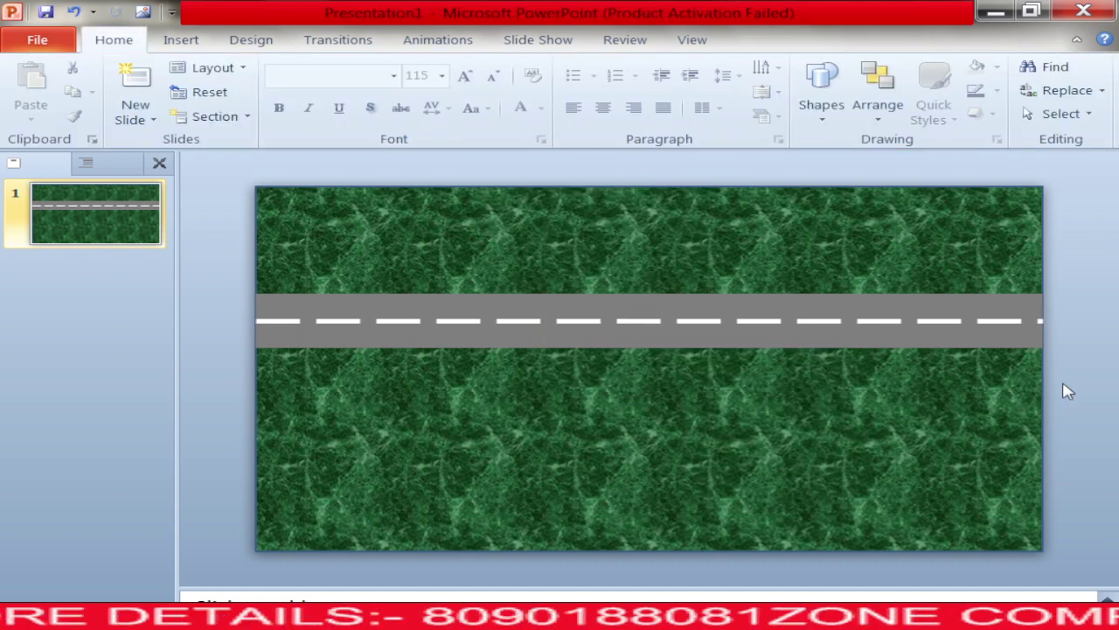
# Select both the grey road rectangle and the dashed centre line, then group them.
pyautogui.click(989, 336)
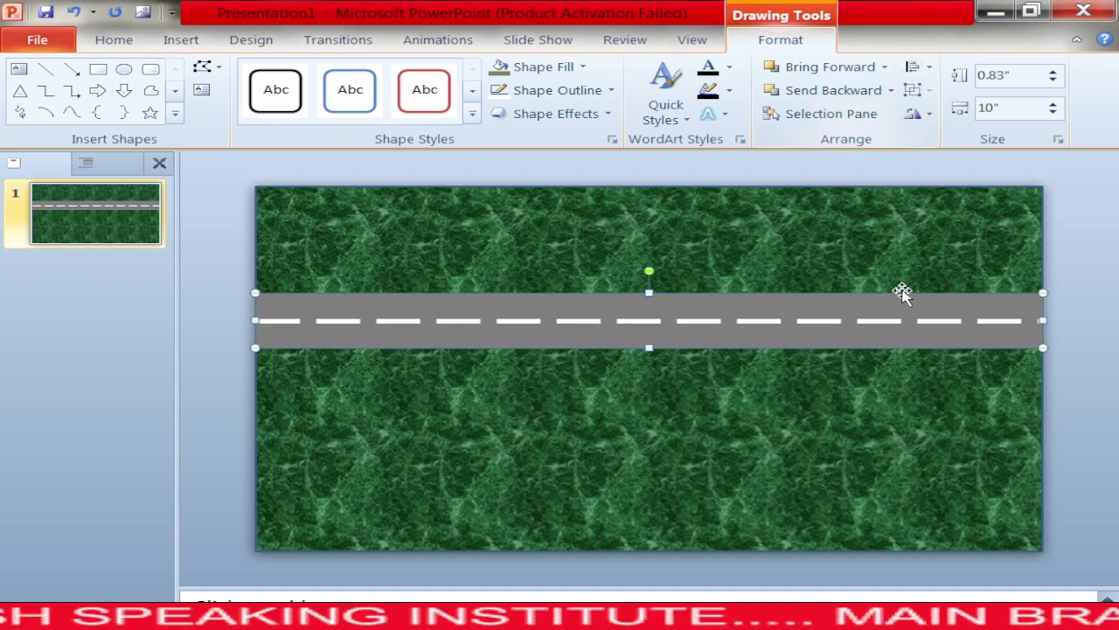
pyautogui.keyDown('shift'); pyautogui.click(867, 321); pyautogui.keyUp('shift')
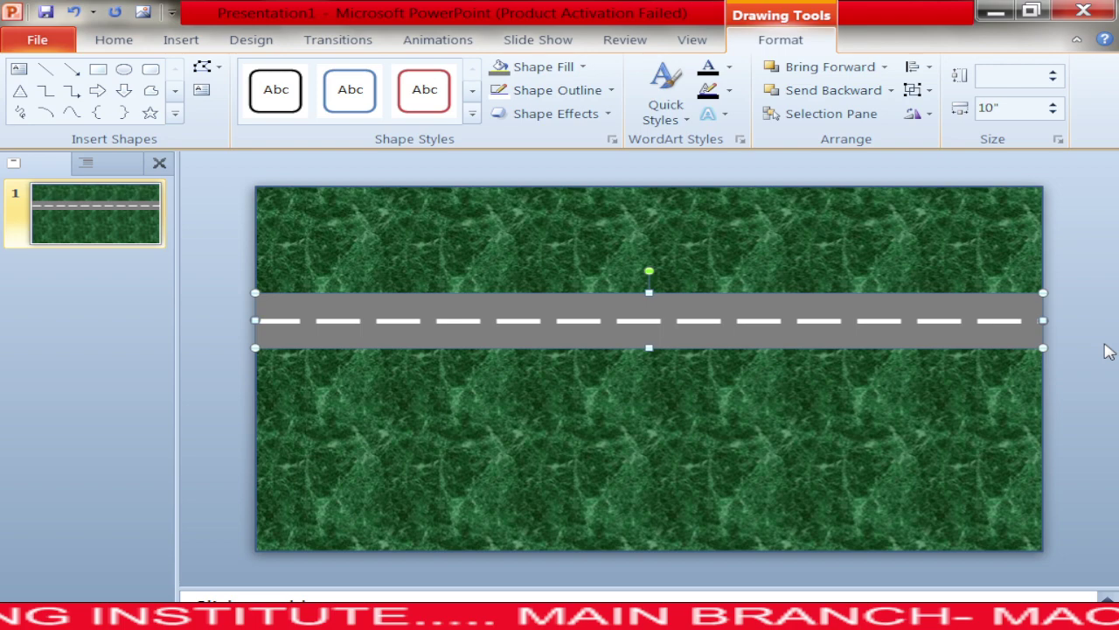
pyautogui.click(1109, 350)
pyautogui.click(1010, 321)
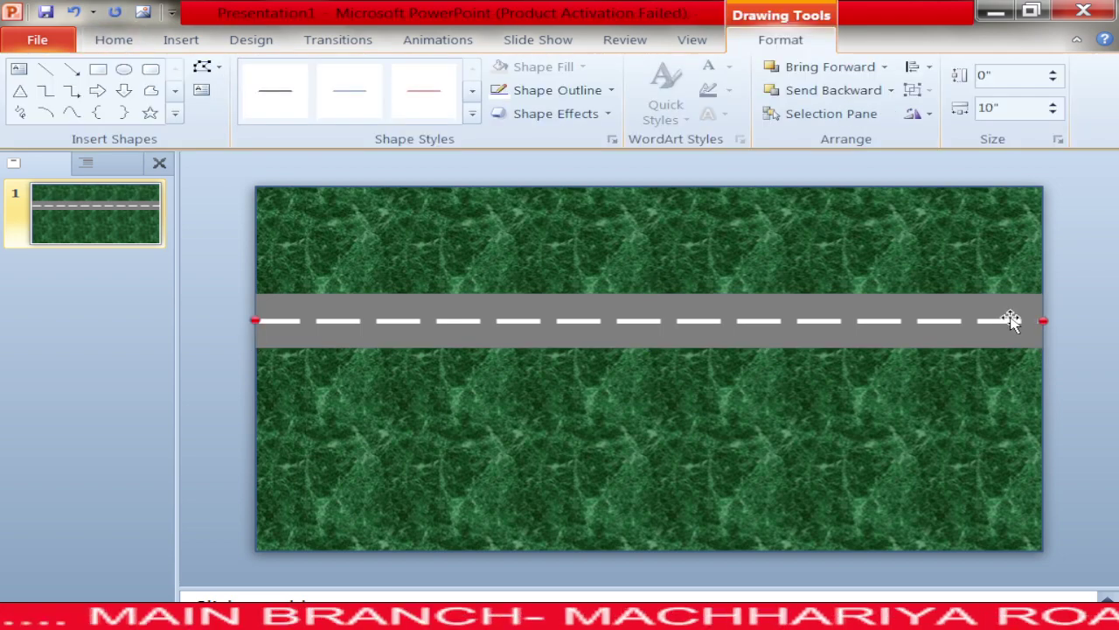
pyautogui.keyDown('shift'); pyautogui.click(1005, 336); pyautogui.keyUp('shift')
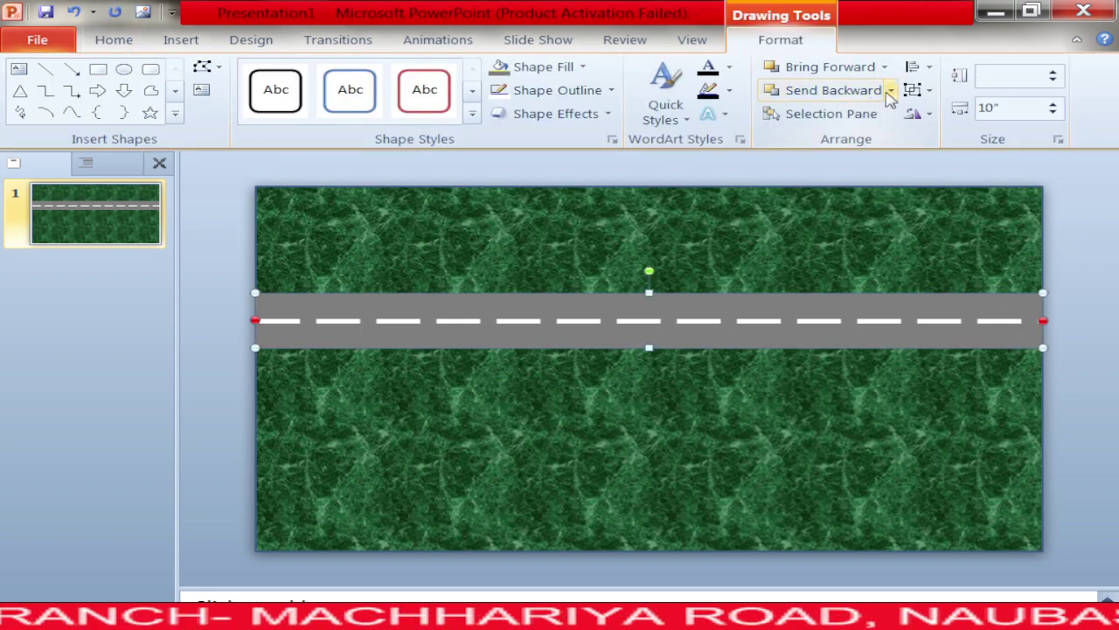
pyautogui.click(913, 90)
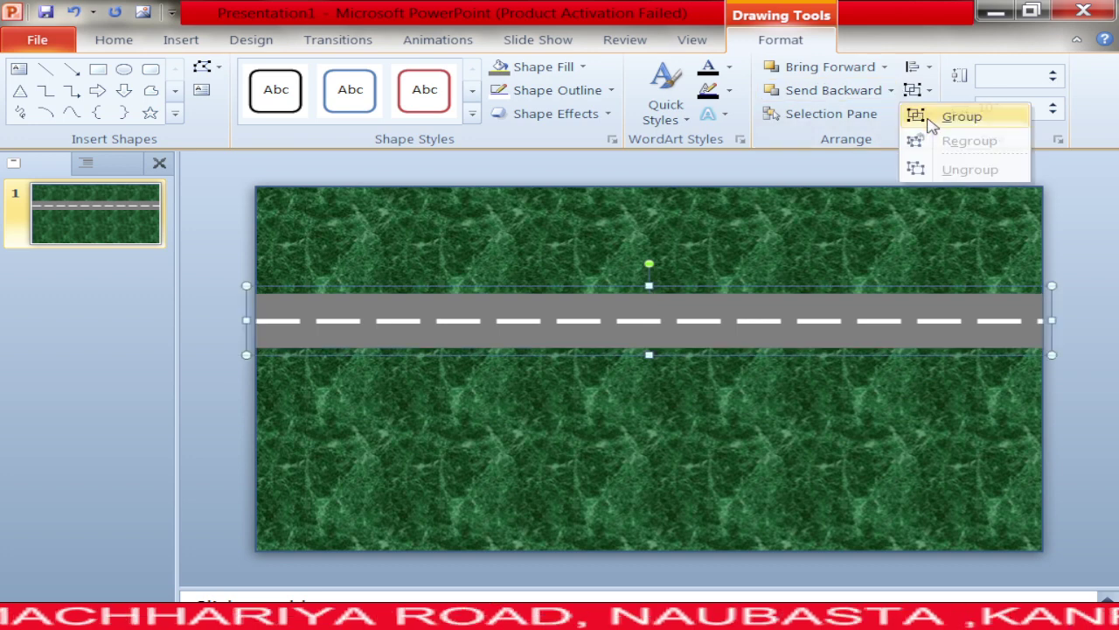
pyautogui.click(931, 118)
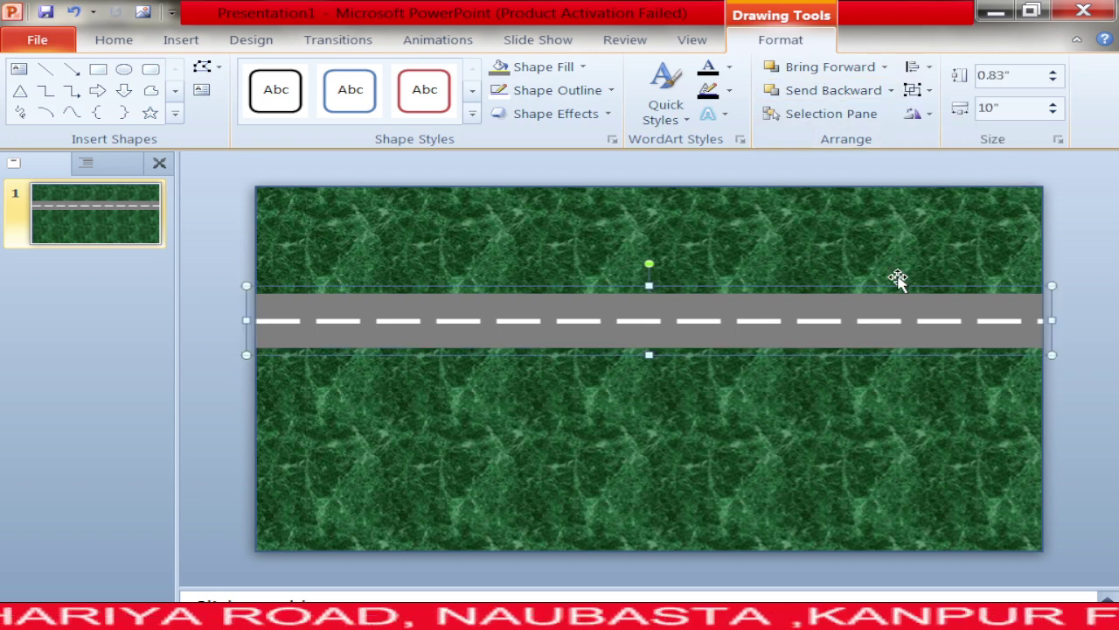
# Copy the road group to the bottom edge and to mid-slide, shortening the middle copy to 5.15".
pyautogui.moveTo(898, 279); pyautogui.dragTo(852, 513)
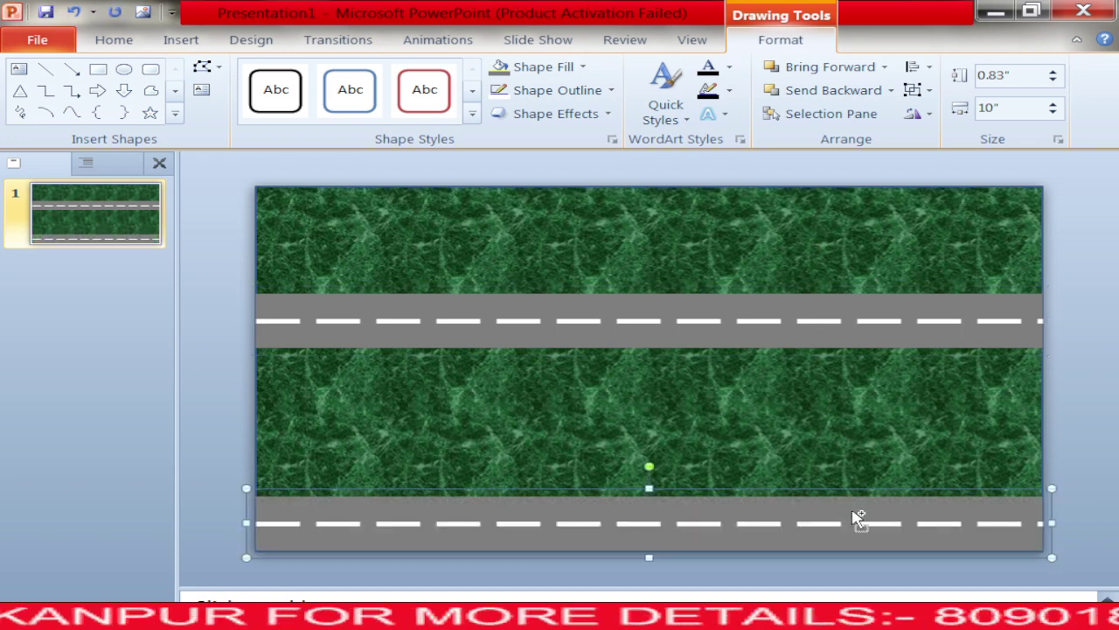
pyautogui.moveTo(858, 518); pyautogui.dragTo(853, 412)
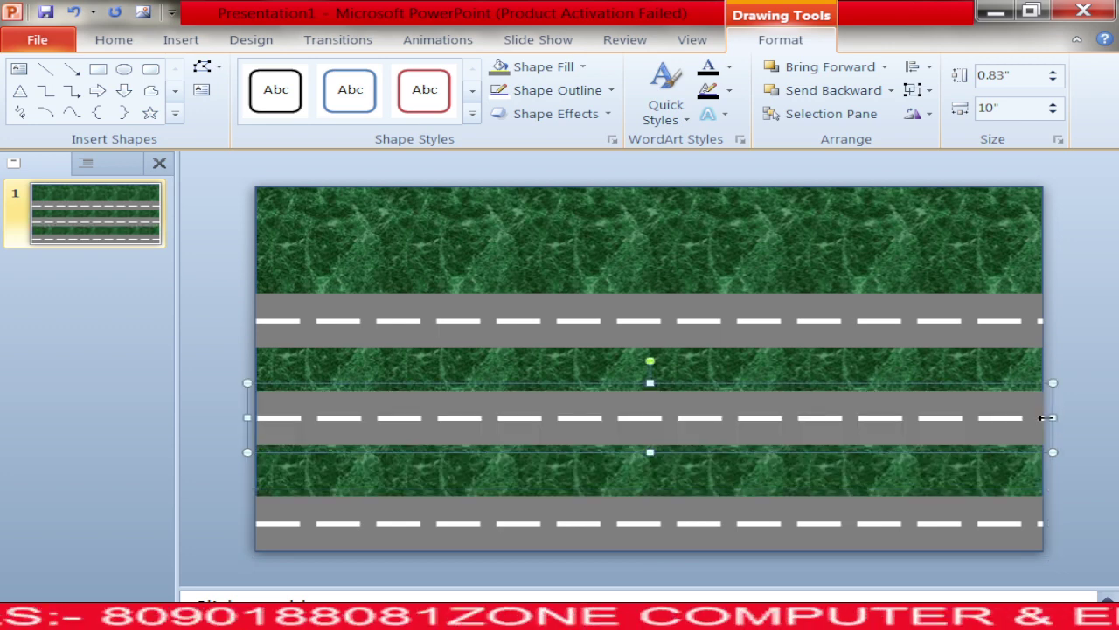
pyautogui.moveTo(1042, 418); pyautogui.dragTo(667, 419)
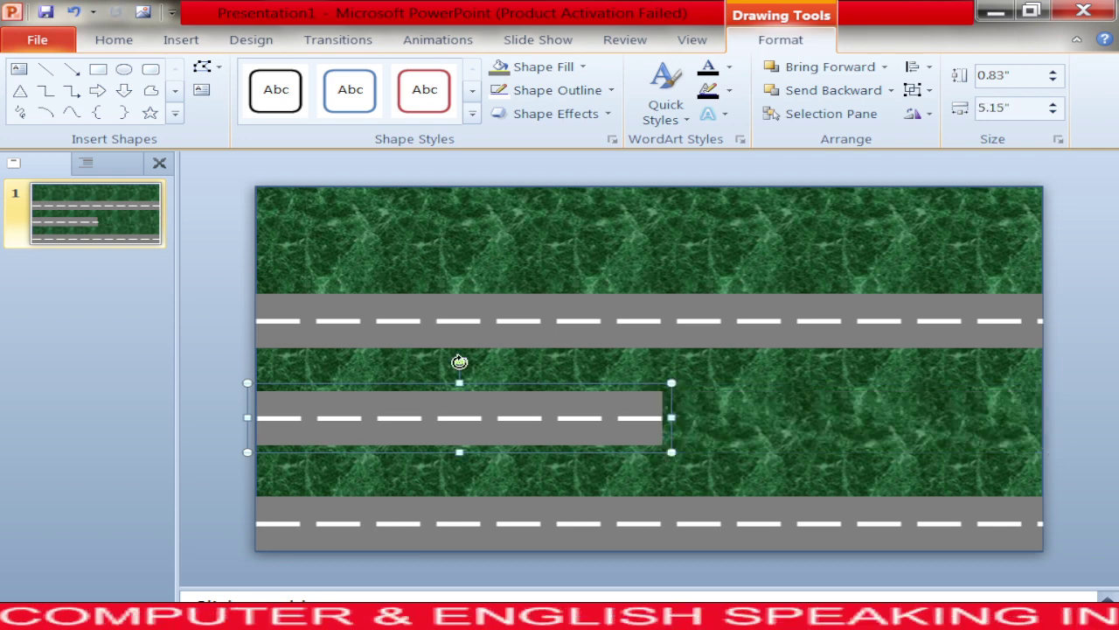
# Rotate the shortened road diagonally and position it between the upper and bottom roads.
pyautogui.moveTo(459, 361); pyautogui.dragTo(544, 378)
pyautogui.moveTo(460, 394)
pyautogui.mouseDown()
pyautogui.moveTo(628, 394)
pyautogui.moveTo(586, 381)
pyautogui.mouseUp()
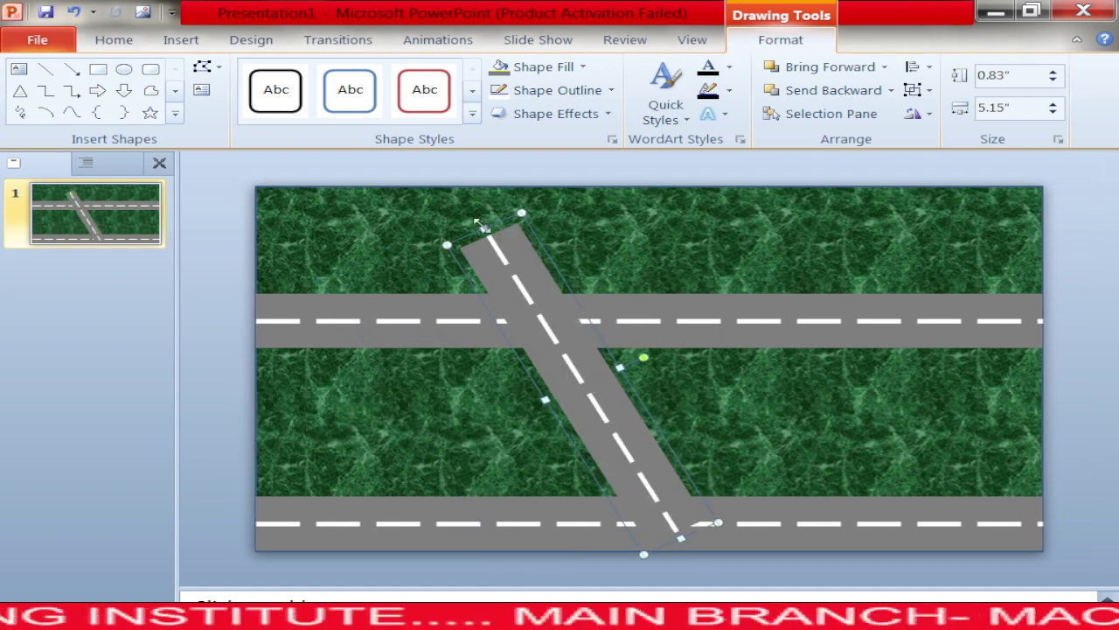
pyautogui.moveTo(482, 226); pyautogui.dragTo(532, 306)
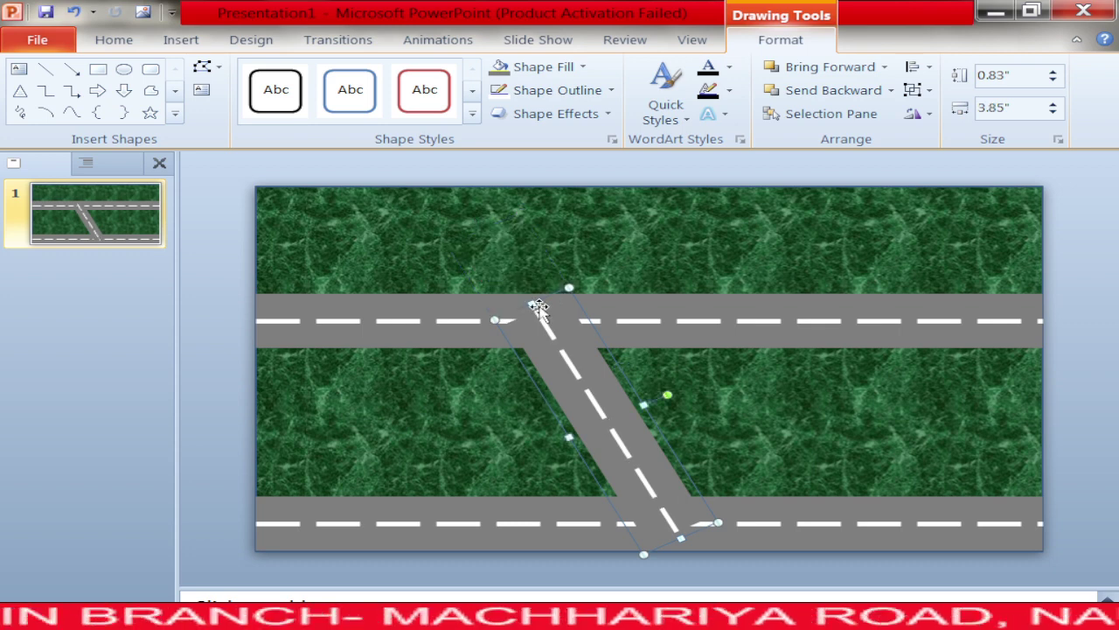
# Trim and nudge the diagonal road's top end so it meets the upper road cleanly.
pyautogui.click(1049, 425)
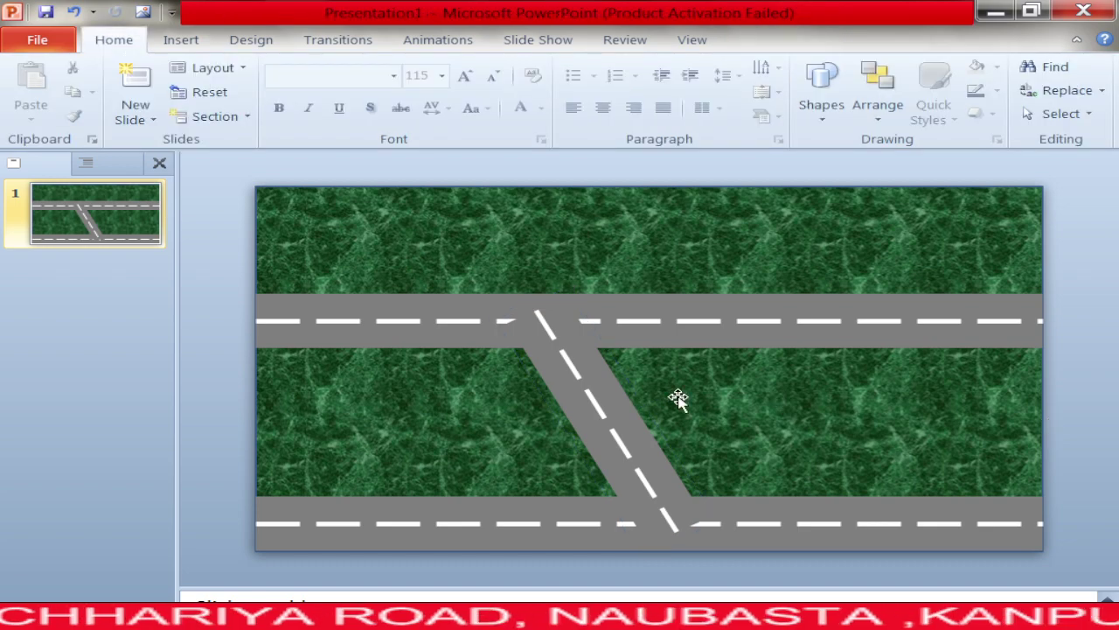
pyautogui.click(605, 379)
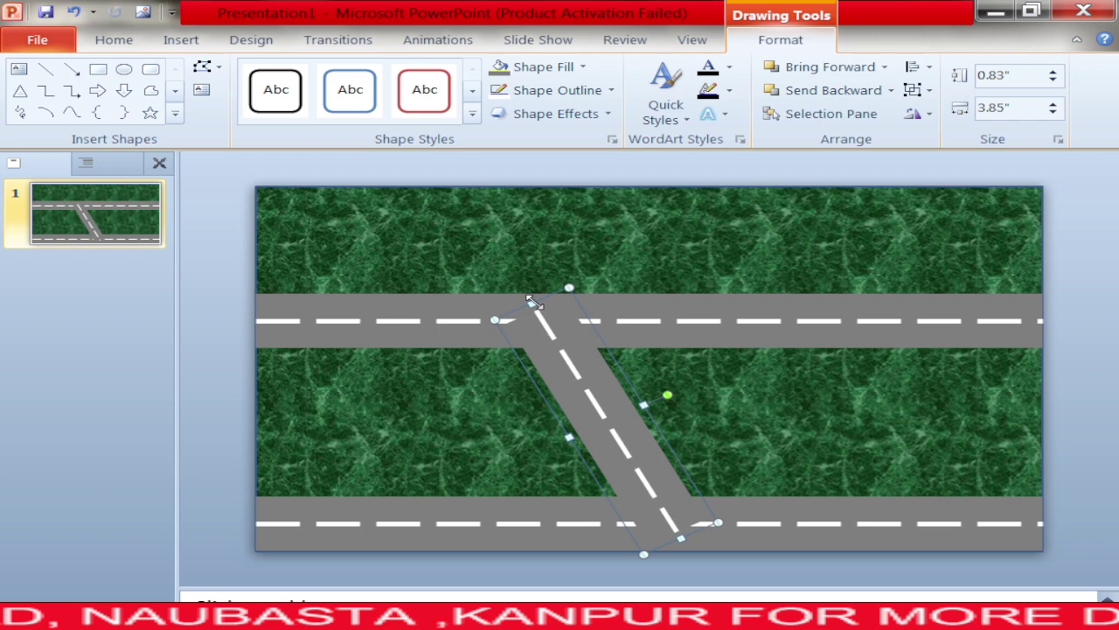
pyautogui.moveTo(533, 302); pyautogui.dragTo(549, 329)
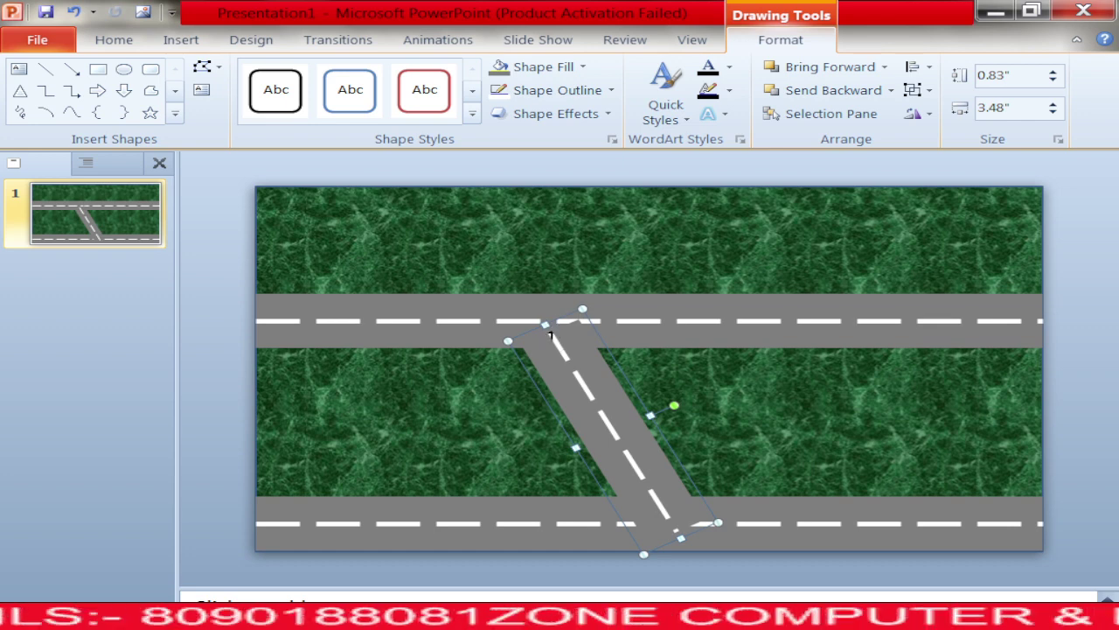
pyautogui.moveTo(545, 323); pyautogui.dragTo(554, 338)
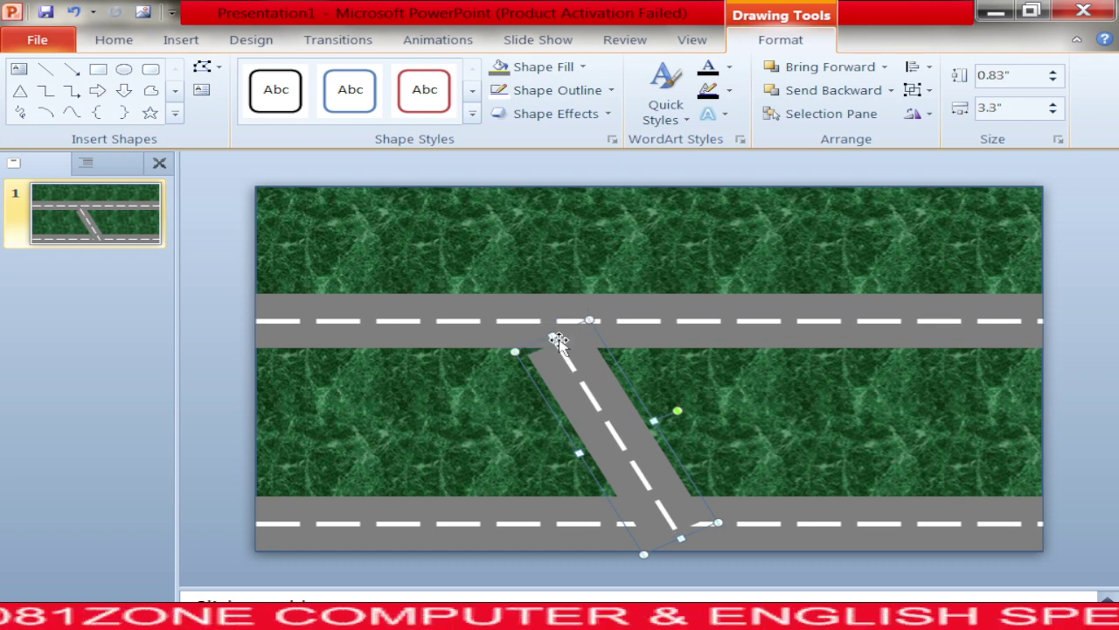
pyautogui.press('Up')
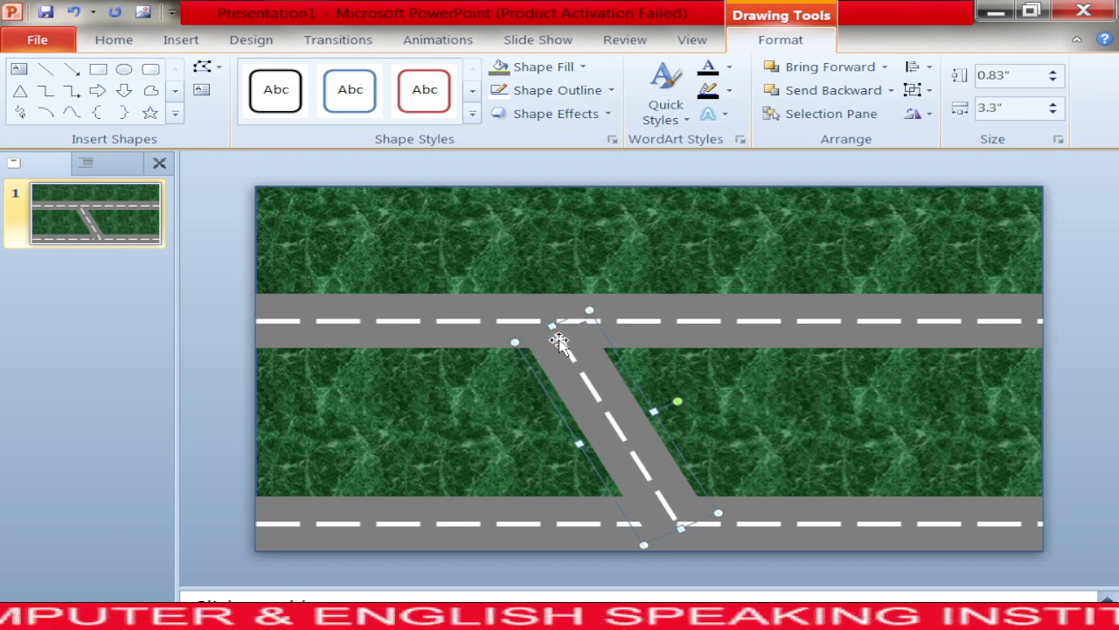
pyautogui.click(1095, 465)
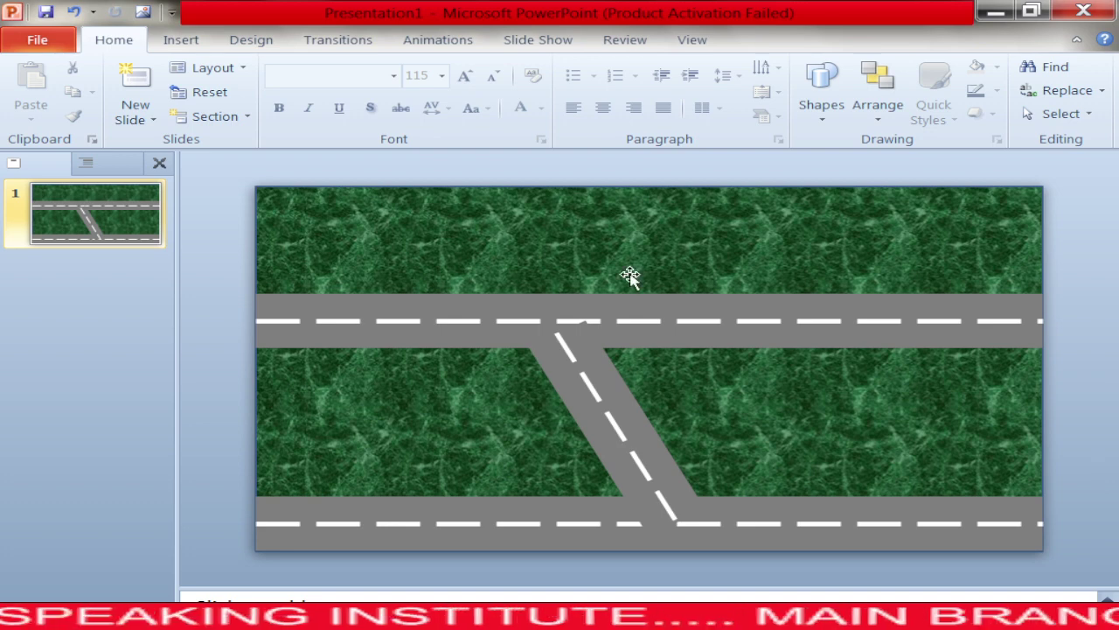
# Search Clip Art for CAR and insert the green race car picture.
pyautogui.click(182, 39)
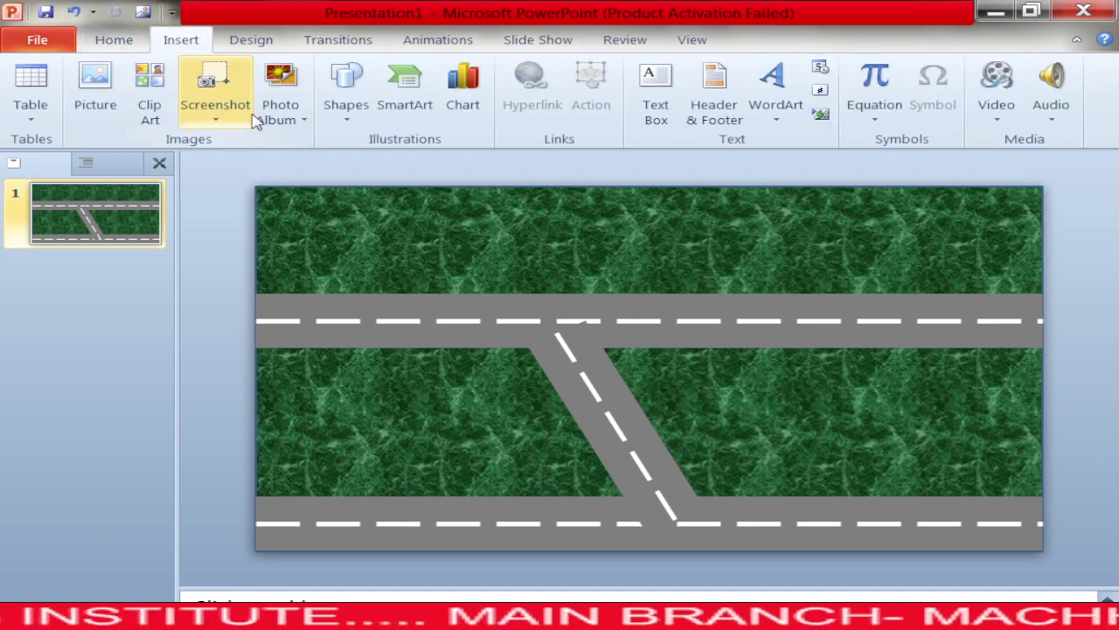
pyautogui.click(149, 92)
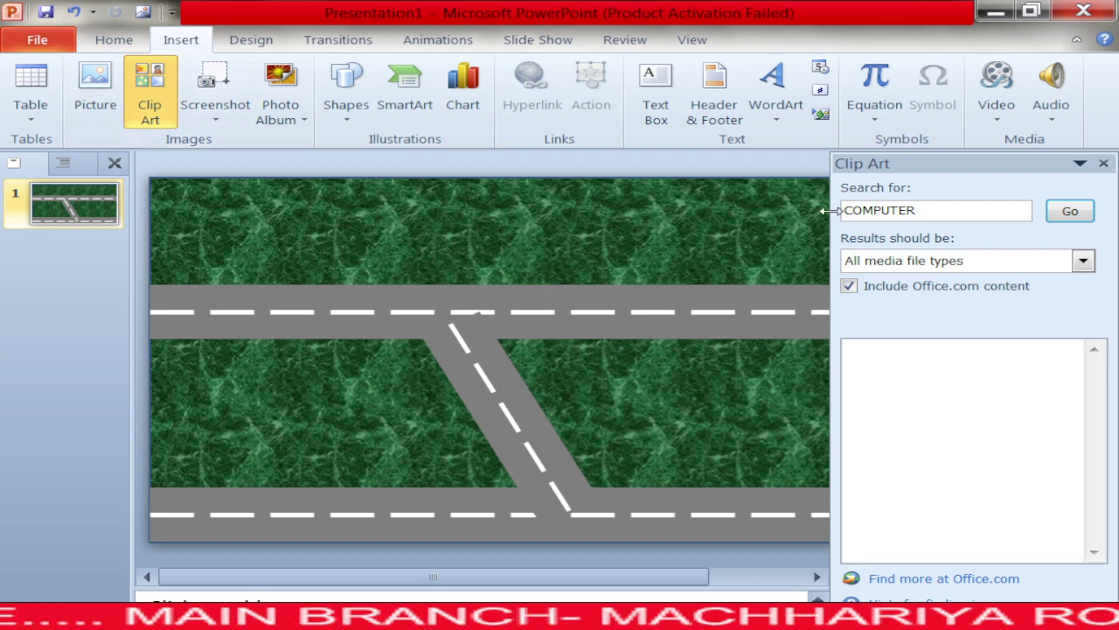
pyautogui.click(959, 211)
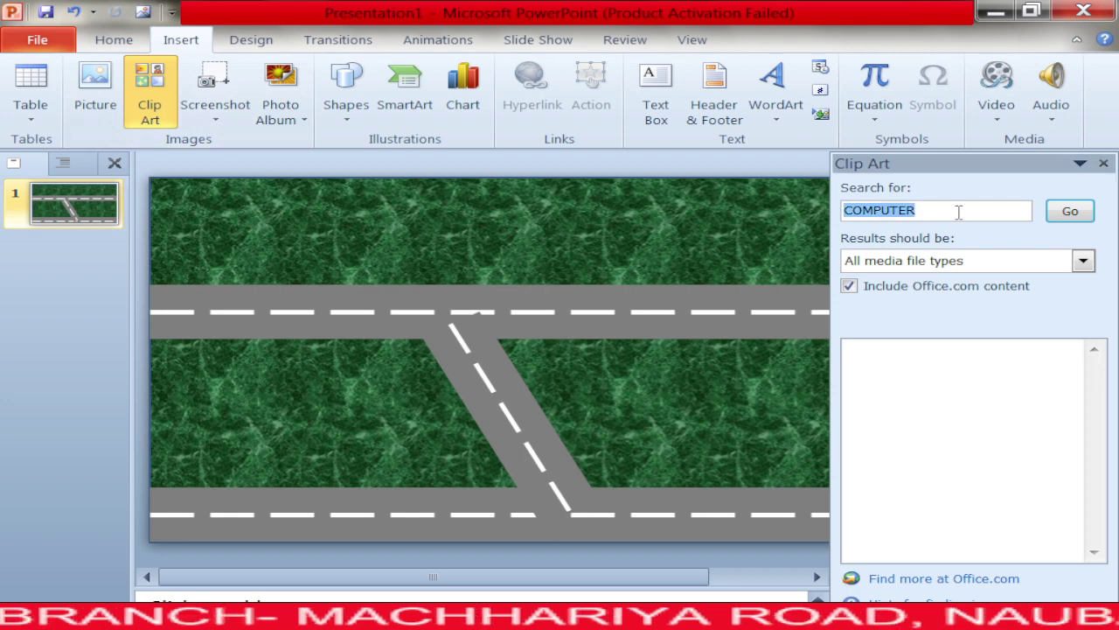
pyautogui.write('CAAR')
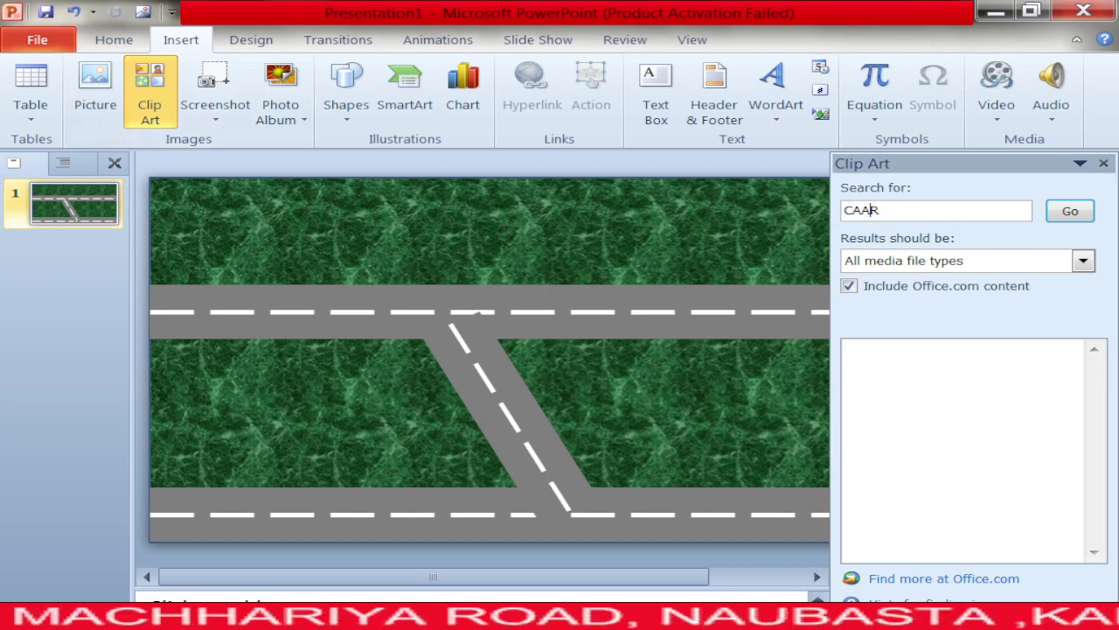
pyautogui.press('BackSpace')
pyautogui.press('Return')
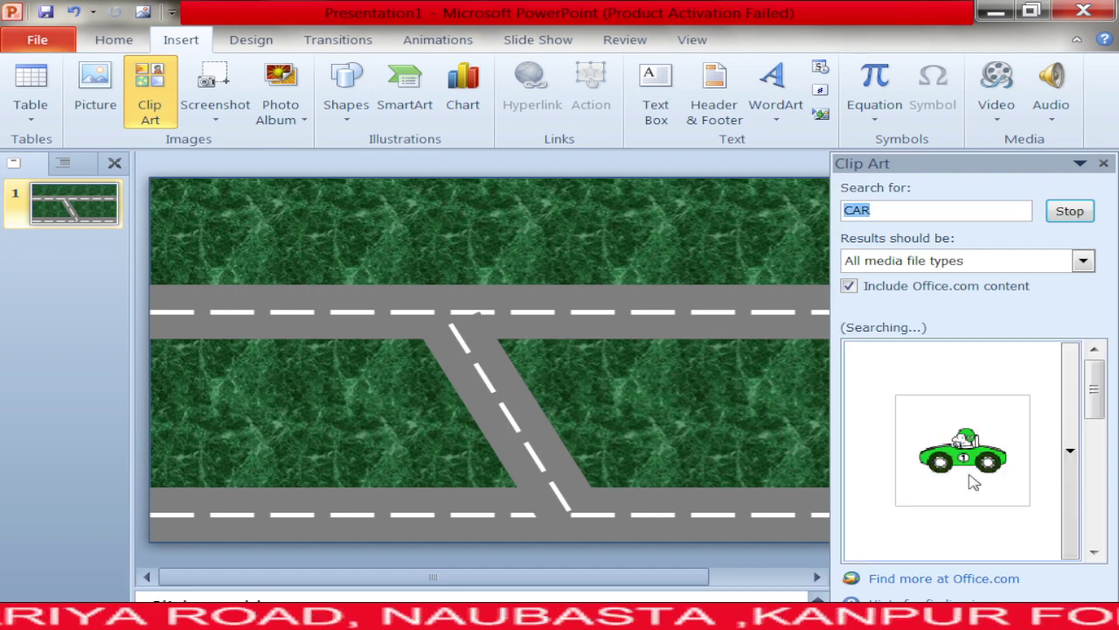
pyautogui.click(971, 477)
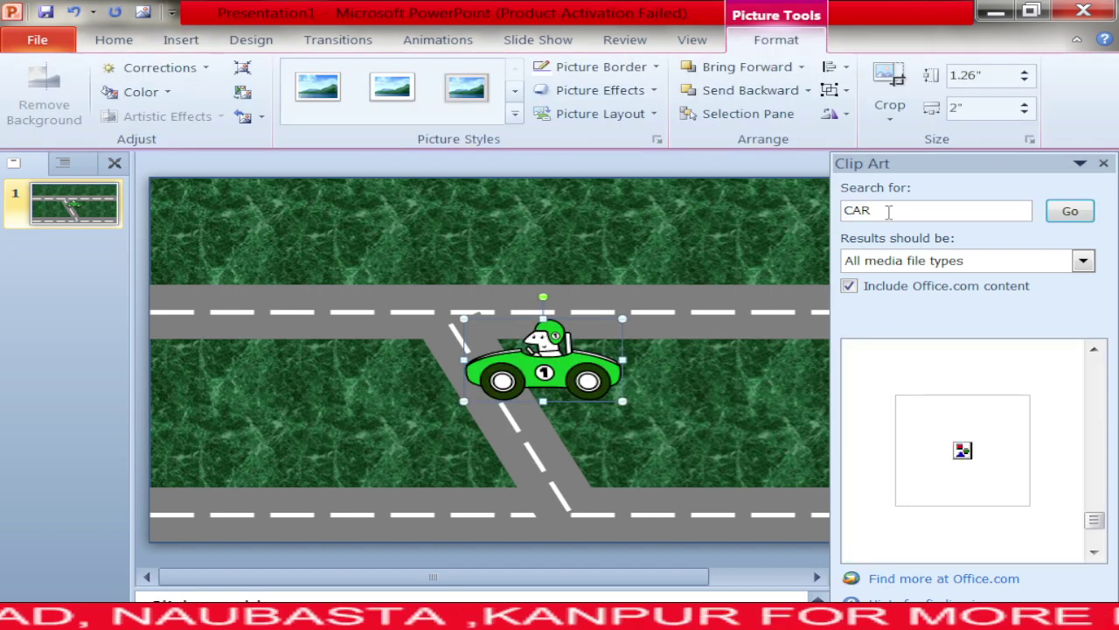
# Search Clip Art for TEMPLE and insert the temple picture.
pyautogui.moveTo(889, 212); pyautogui.dragTo(838, 210)
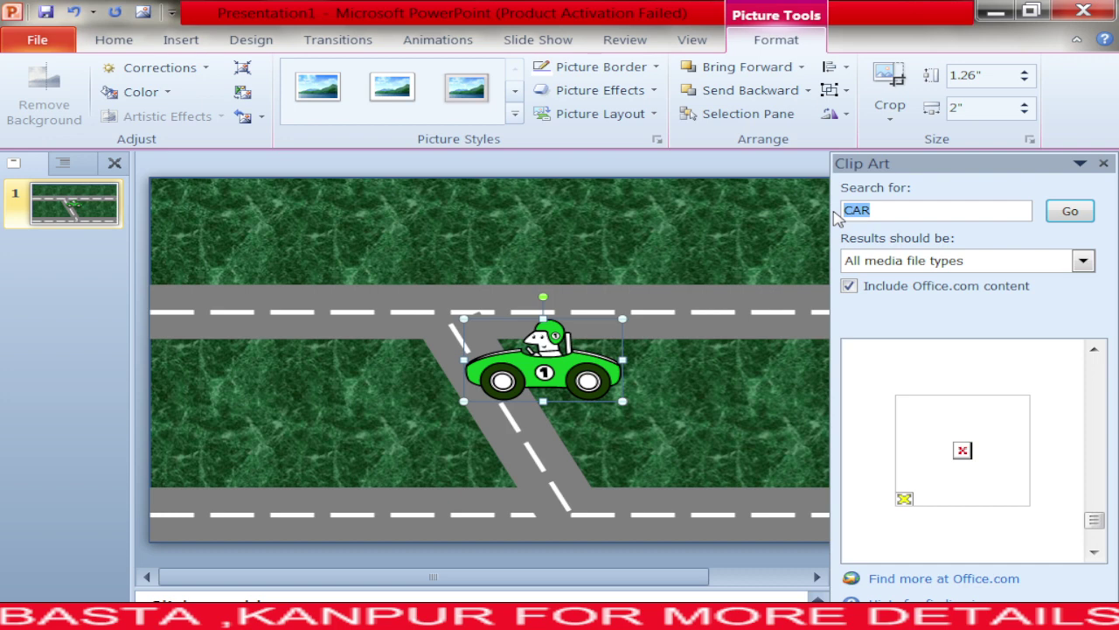
pyautogui.write('TEMPLE')
pyautogui.press('Return')
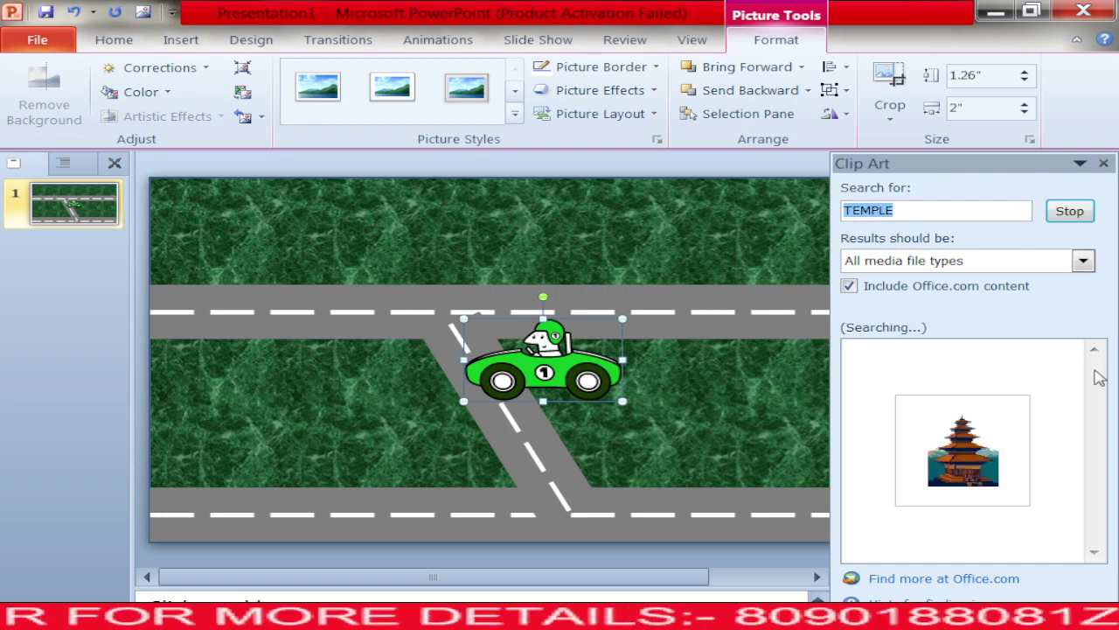
pyautogui.click(944, 417)
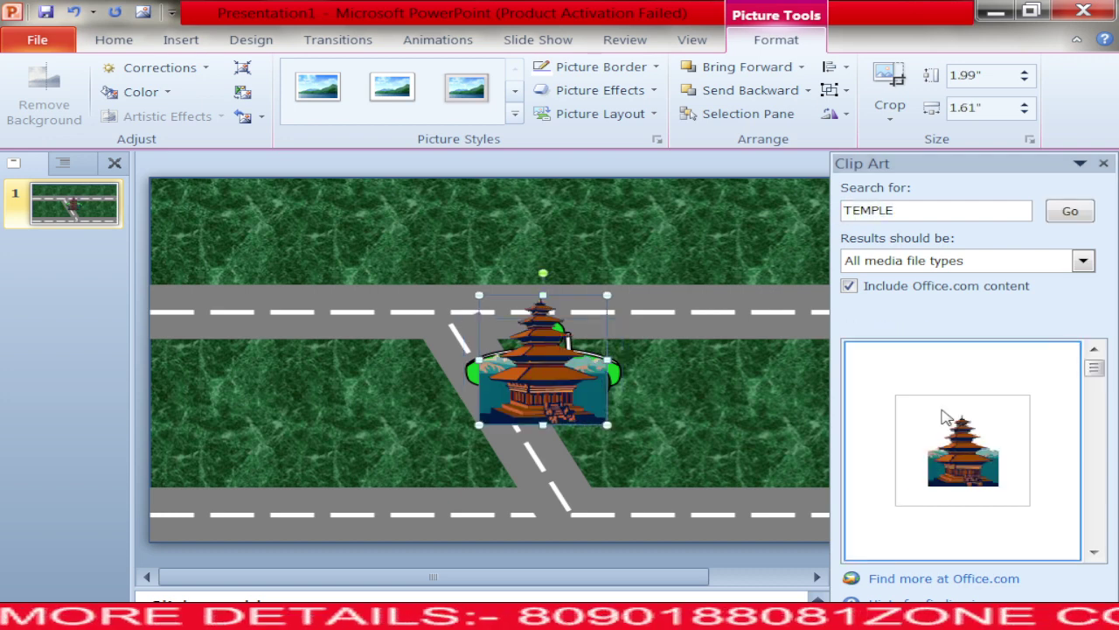
# Close the Clip Art pane, then shrink the temple into the top-left corner against the top edge.
pyautogui.click(1103, 163)
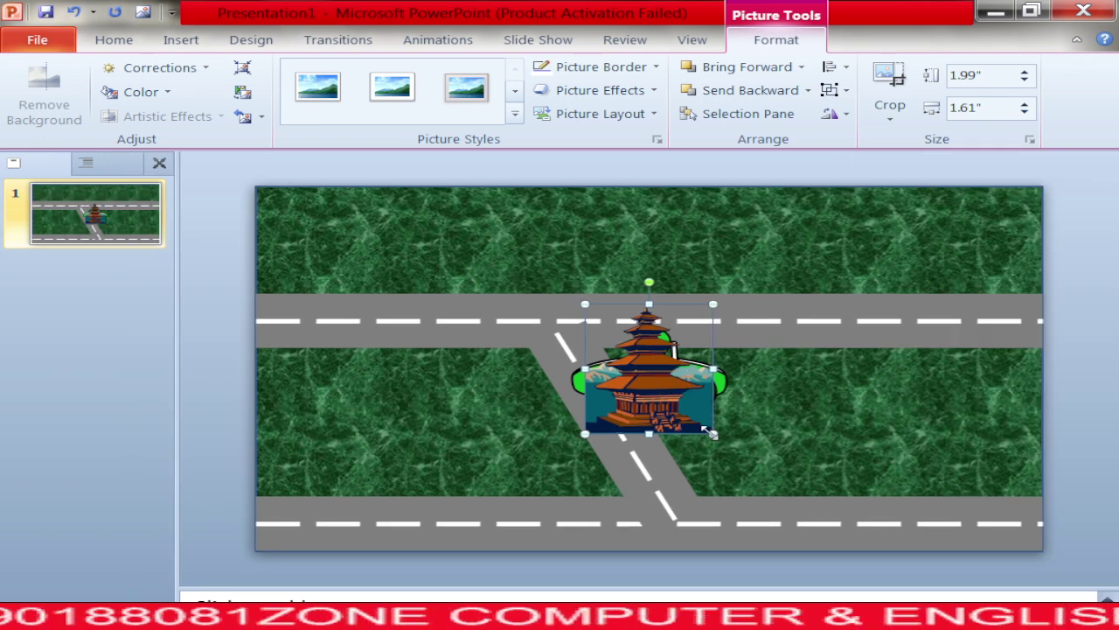
pyautogui.moveTo(711, 431)
pyautogui.mouseDown()
pyautogui.moveTo(670, 390)
pyautogui.moveTo(302, 274)
pyautogui.mouseUp()
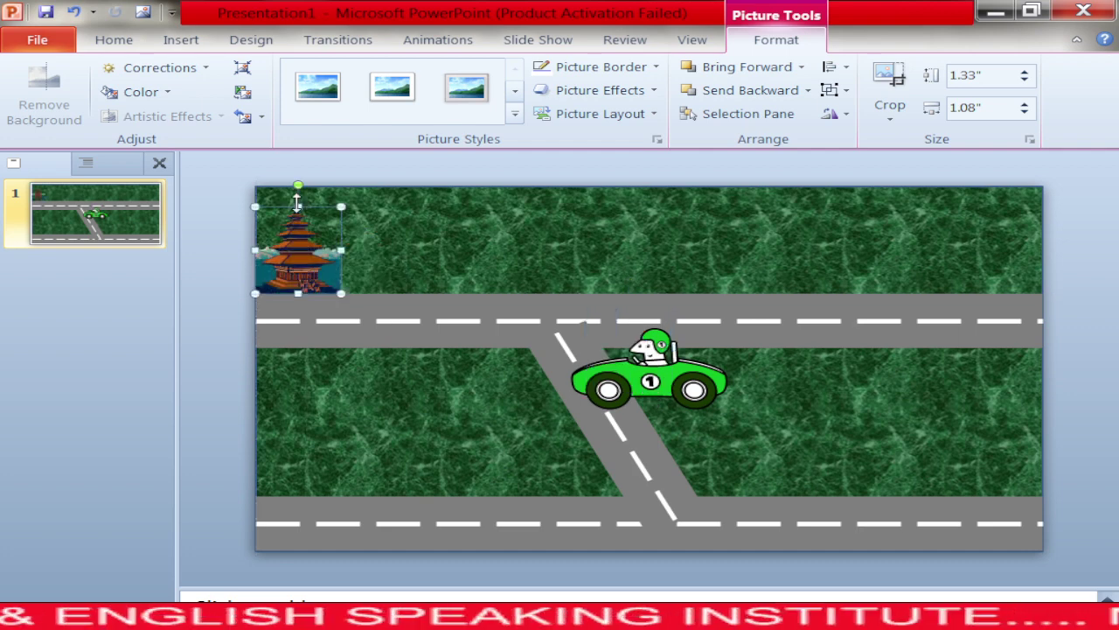
pyautogui.moveTo(297, 201); pyautogui.dragTo(298, 190)
# Shrink the car to 0.52" by 0.83" and place it at the bottom road's right end.
pyautogui.click(609, 346)
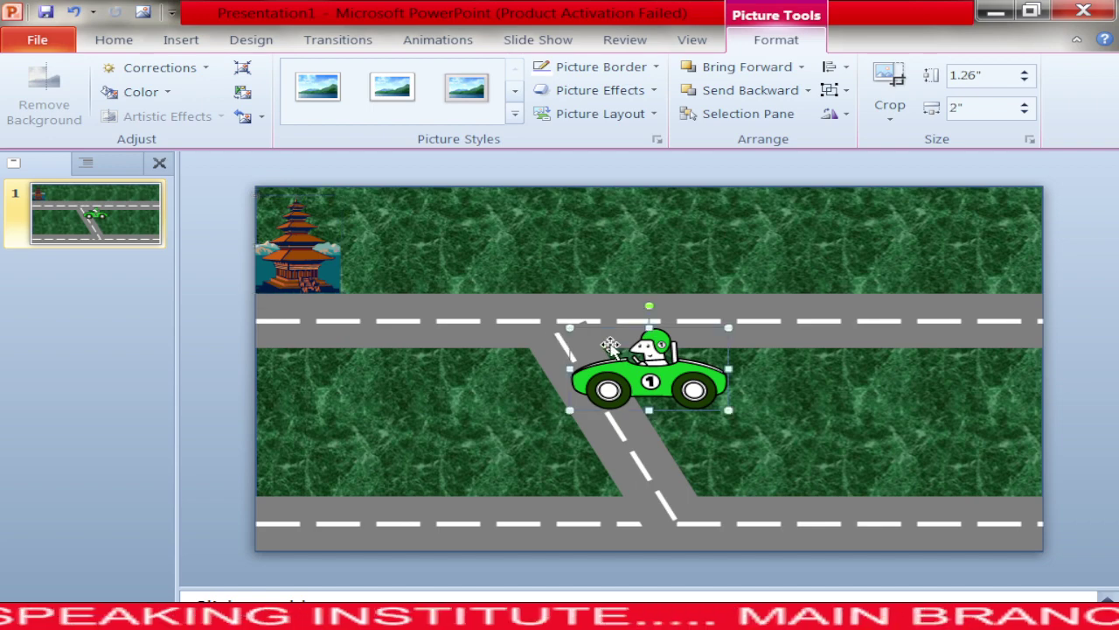
pyautogui.moveTo(567, 327); pyautogui.dragTo(661, 376)
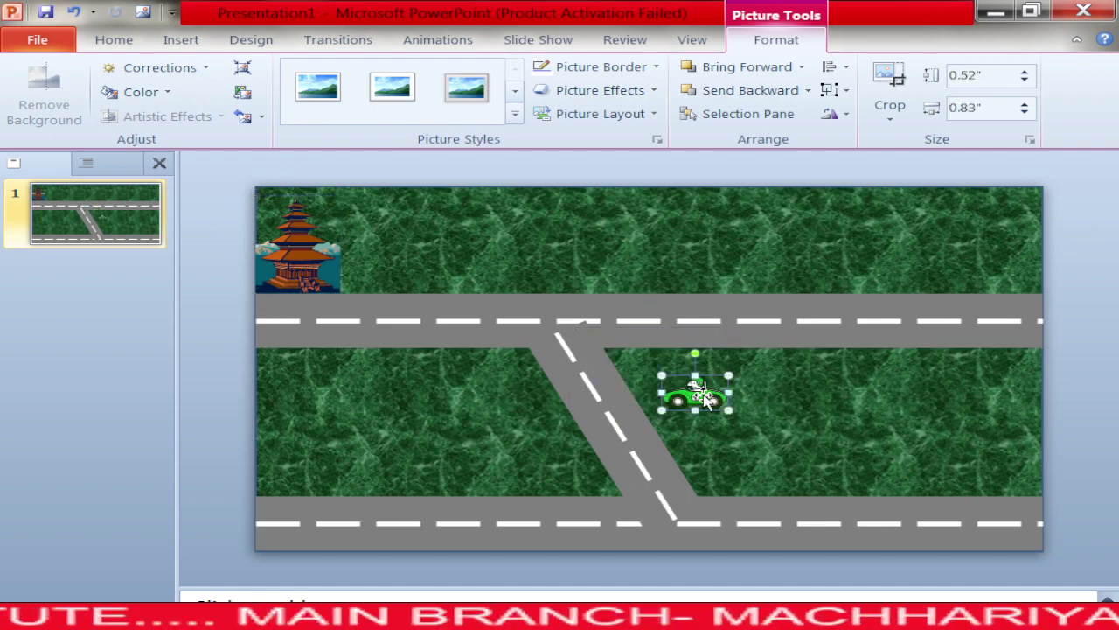
pyautogui.moveTo(778, 416); pyautogui.dragTo(936, 504)
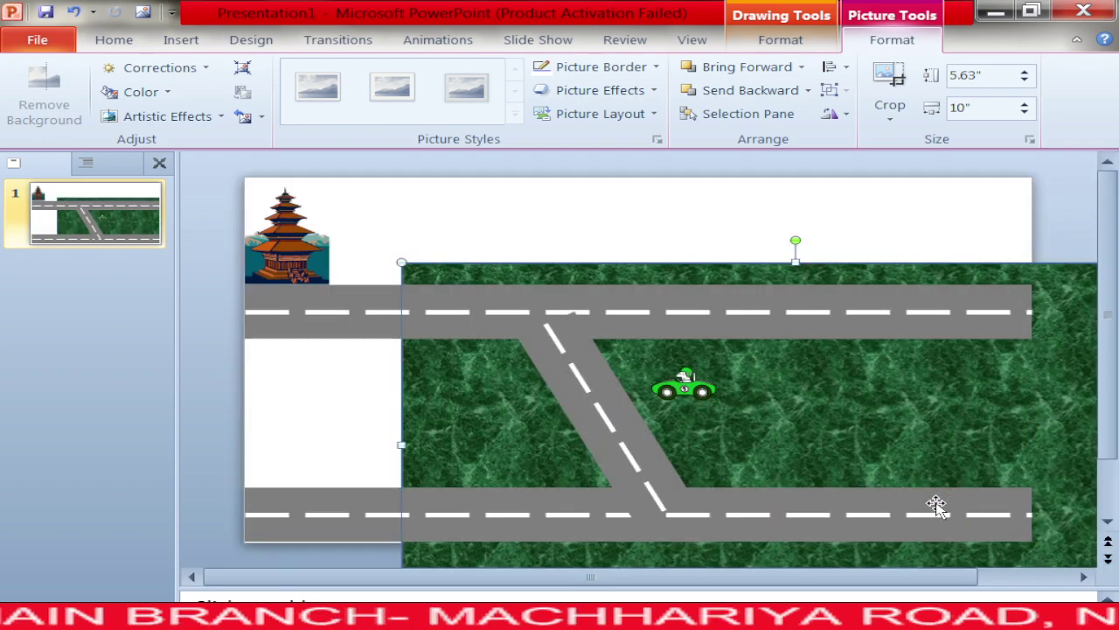
pyautogui.hotkey('ctrl', 'z')
pyautogui.click(691, 394)
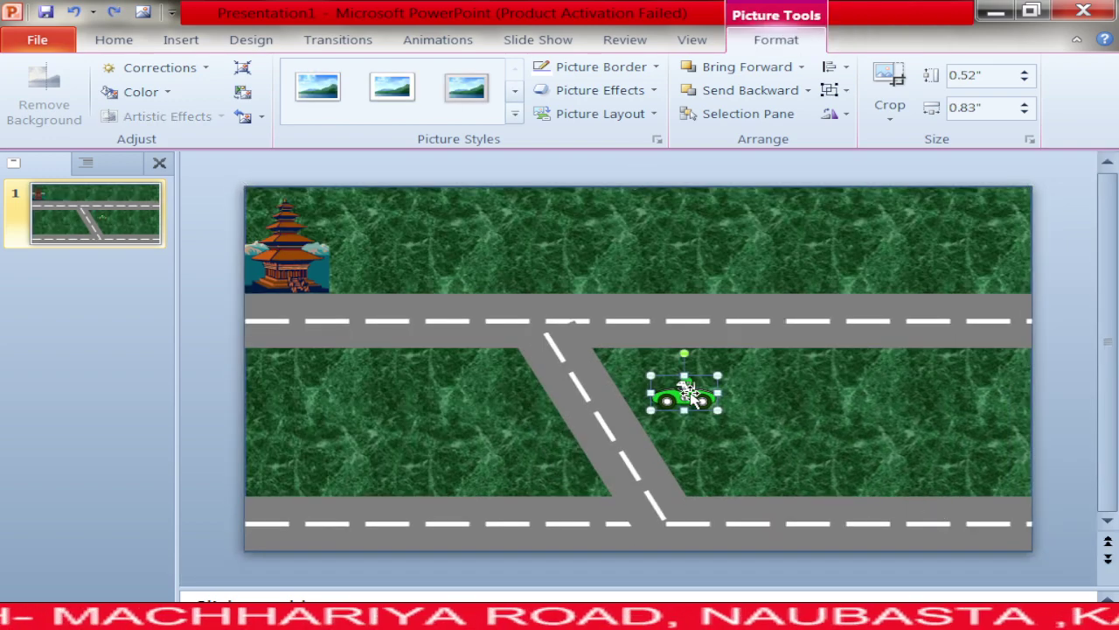
pyautogui.moveTo(691, 393)
pyautogui.mouseDown()
pyautogui.moveTo(871, 451)
pyautogui.moveTo(1001, 506)
pyautogui.moveTo(1009, 521)
pyautogui.mouseUp()
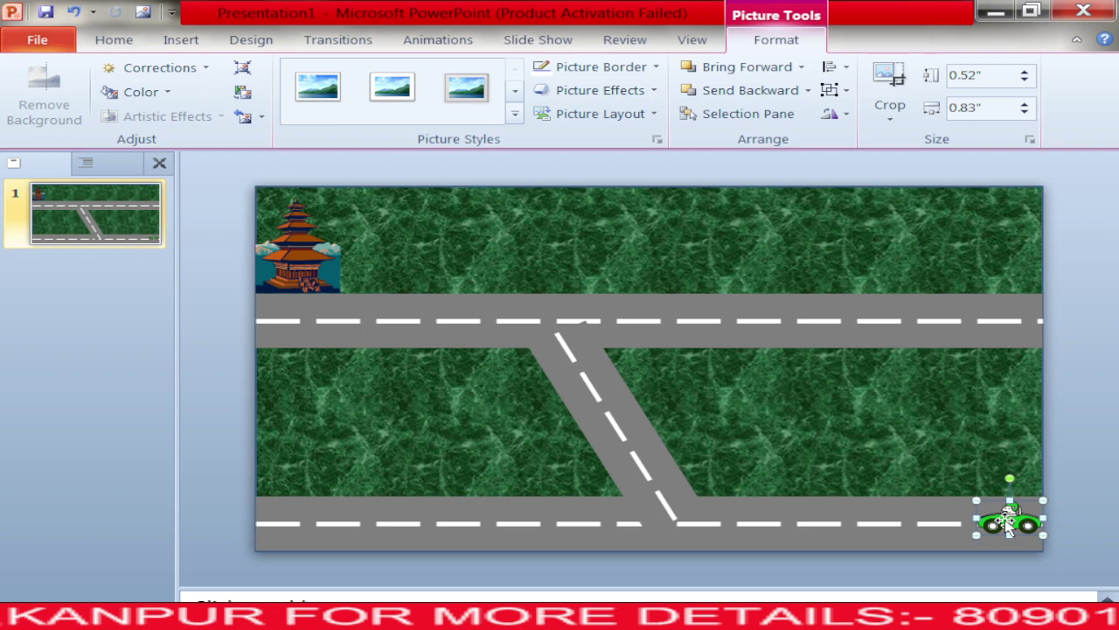
# Add a Lines motion path animation to the race car.
pyautogui.click(461, 41)
pyautogui.click(542, 98)
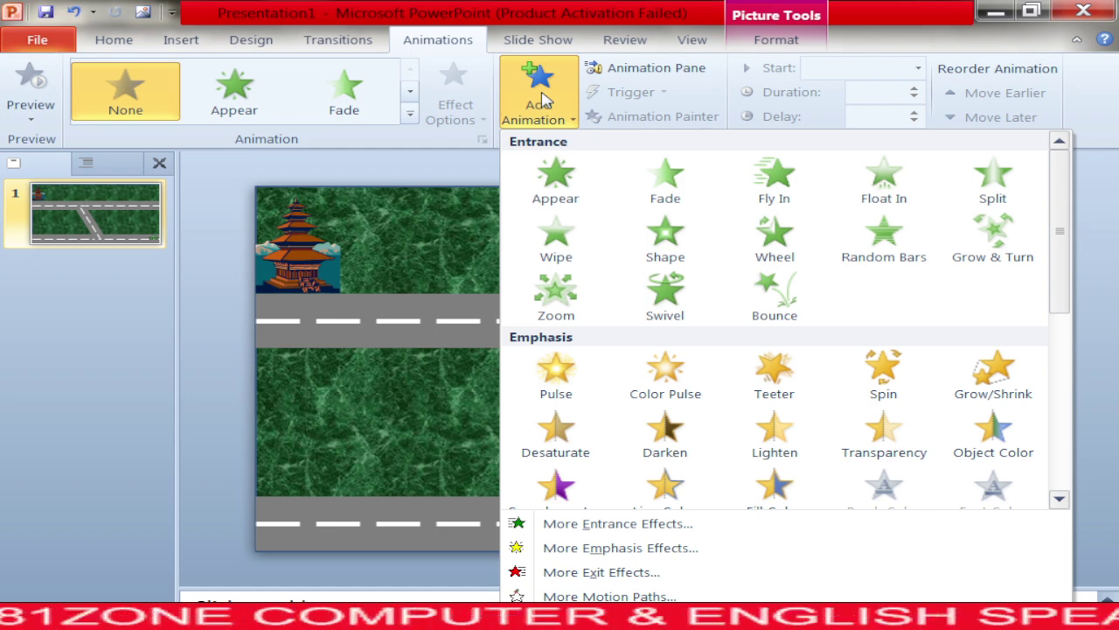
pyautogui.click(1059, 499)
pyautogui.click(1060, 499)
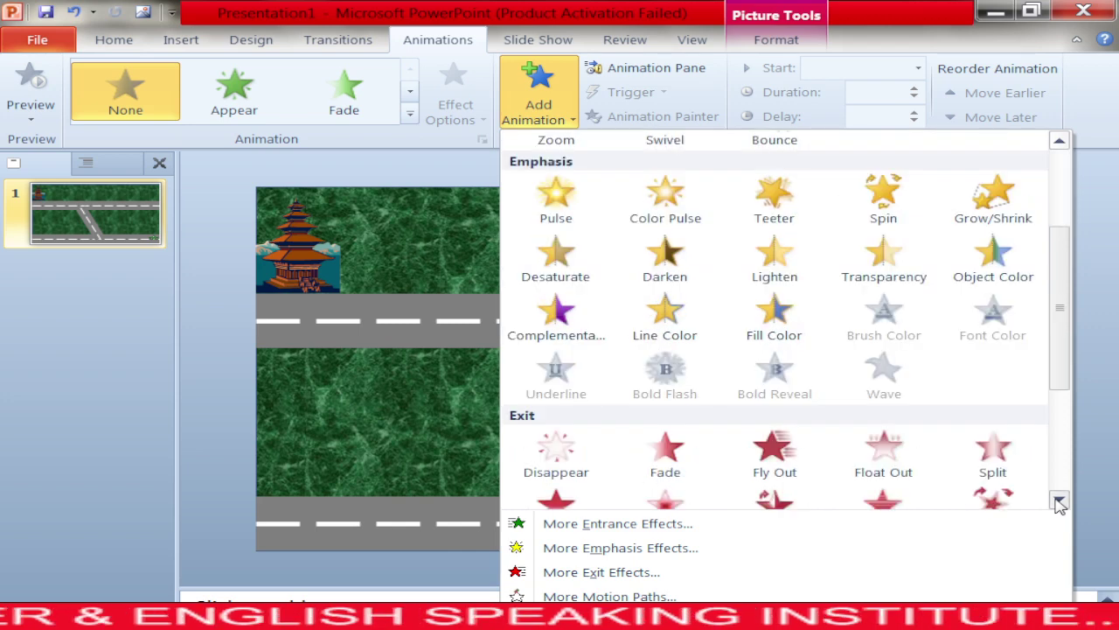
pyautogui.click(1059, 499)
pyautogui.click(1059, 501)
pyautogui.click(1059, 501)
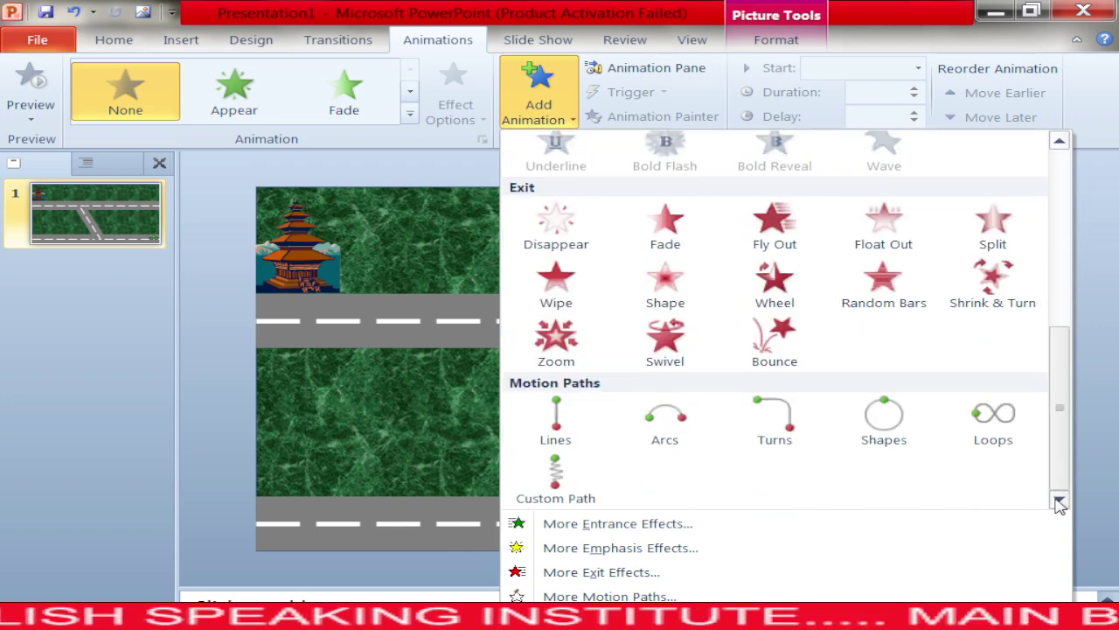
pyautogui.click(582, 439)
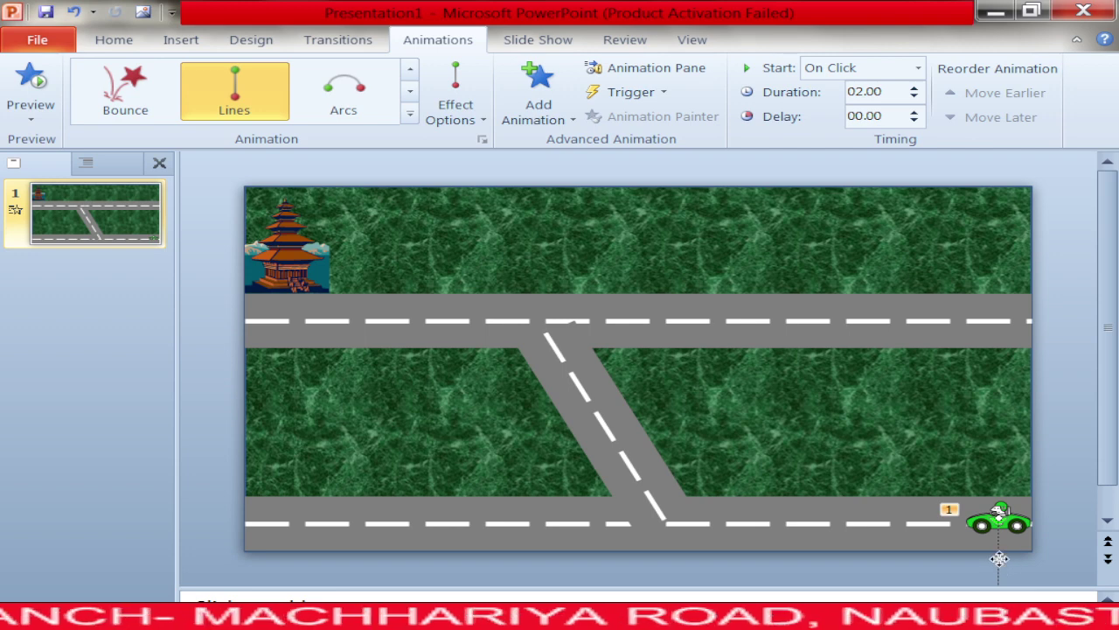
# Run the path from the car left along the lower road to the diagonal road's junction.
pyautogui.moveTo(989, 556); pyautogui.dragTo(671, 473)
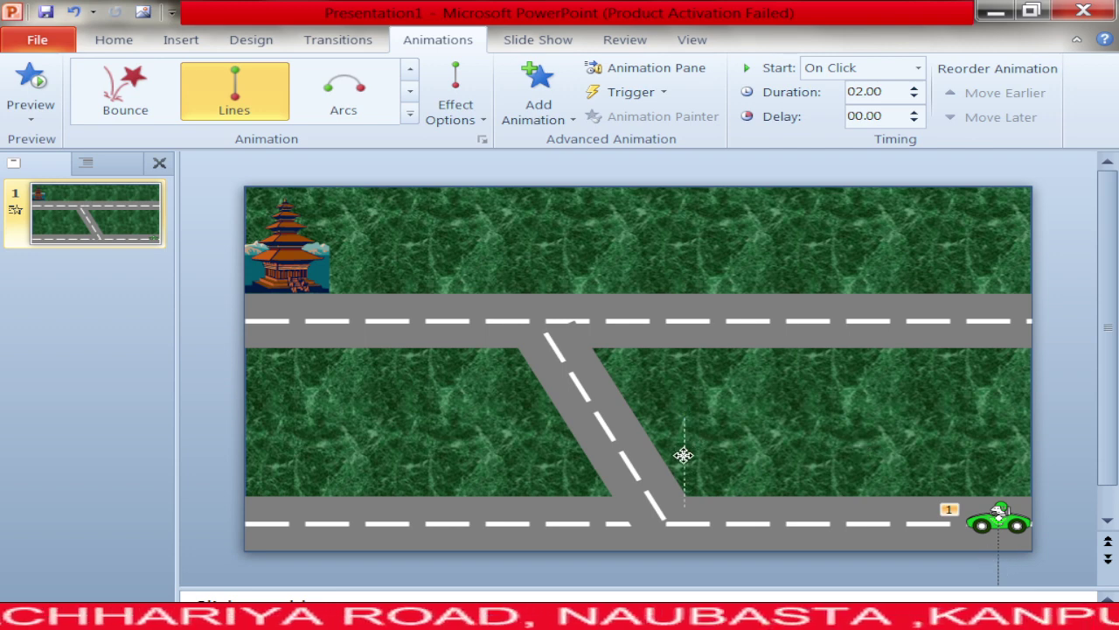
pyautogui.moveTo(671, 473); pyautogui.dragTo(669, 473)
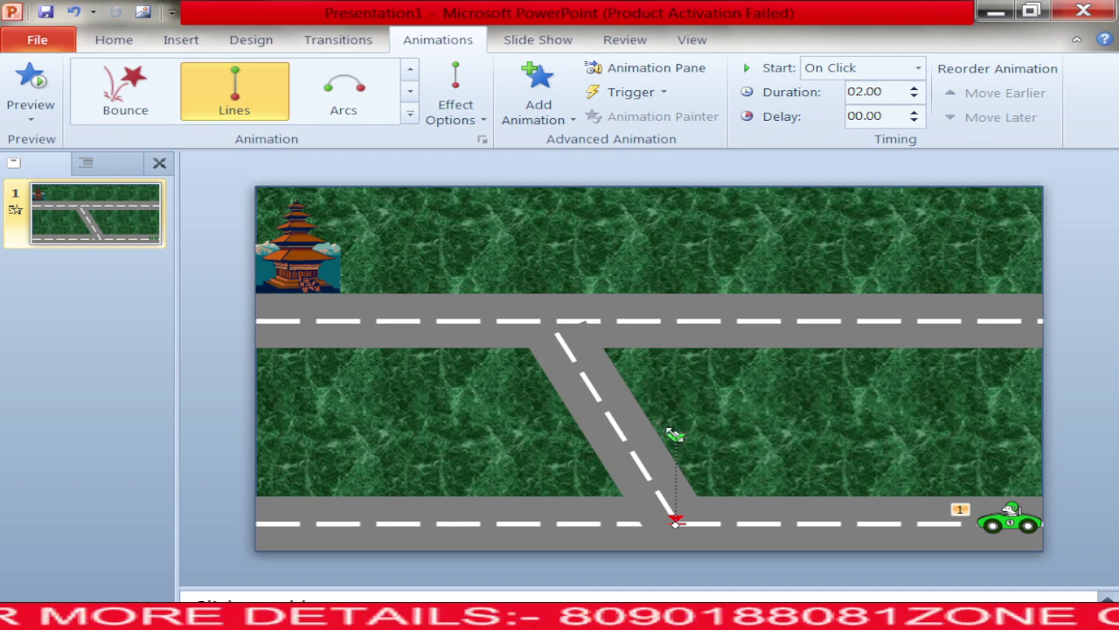
pyautogui.moveTo(672, 434); pyautogui.dragTo(1017, 530)
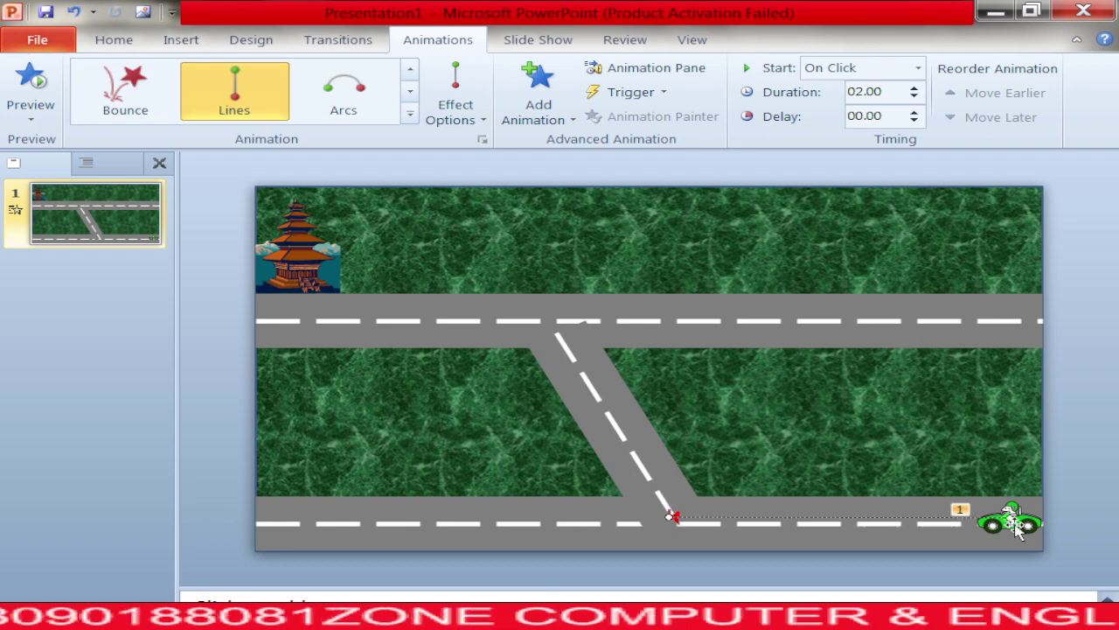
# Preview the car's motion in the Animation Pane and raise its duration to 05.00 seconds.
pyautogui.click(658, 69)
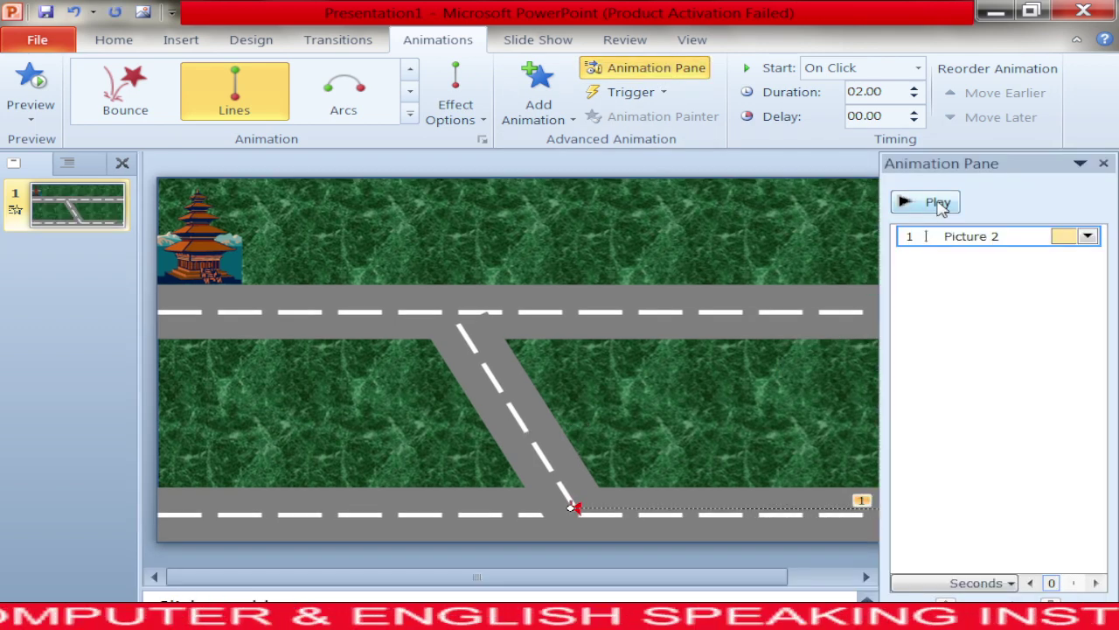
pyautogui.click(940, 204)
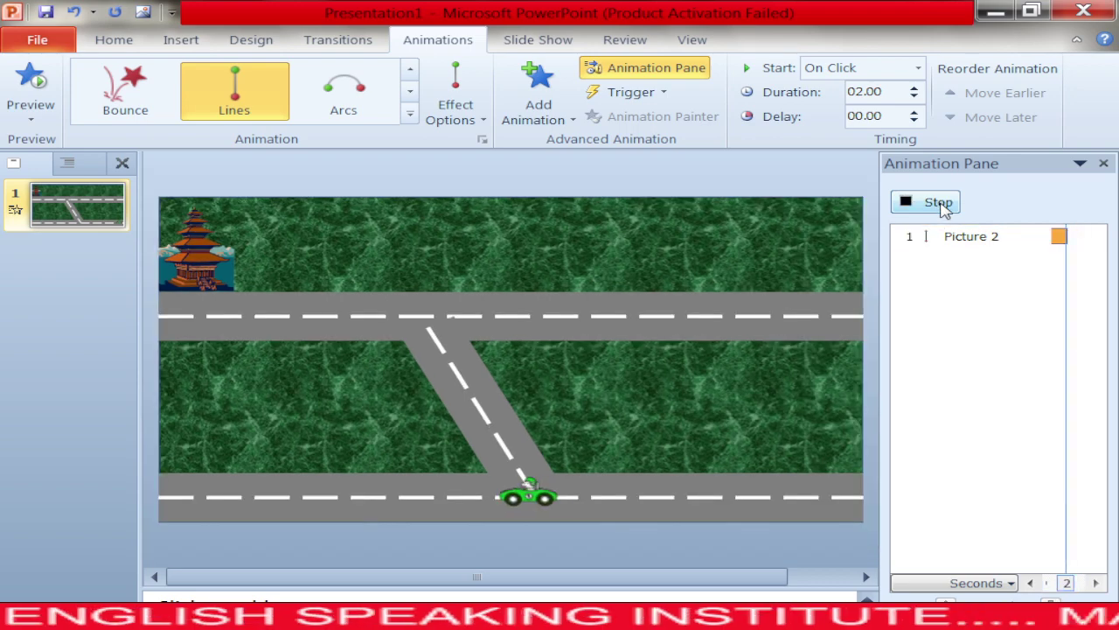
pyautogui.click(914, 88)
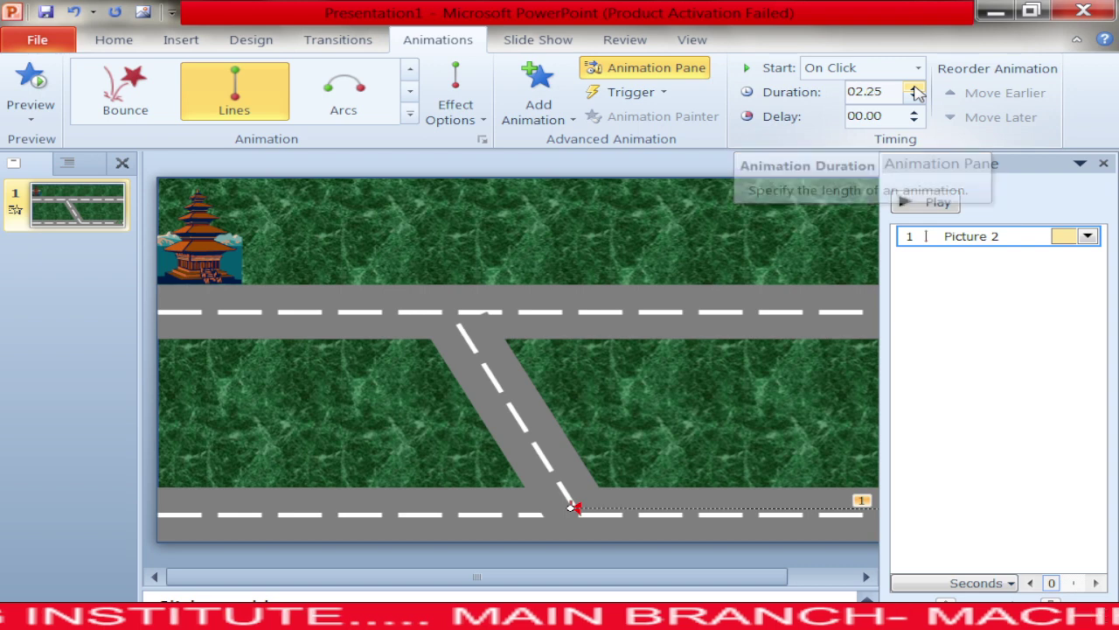
pyautogui.click(913, 87)
pyautogui.click(914, 88)
pyautogui.click(913, 88)
pyautogui.click(913, 87)
pyautogui.click(914, 90)
pyautogui.click(914, 90)
pyautogui.click(914, 89)
pyautogui.click(914, 89)
pyautogui.click(914, 89)
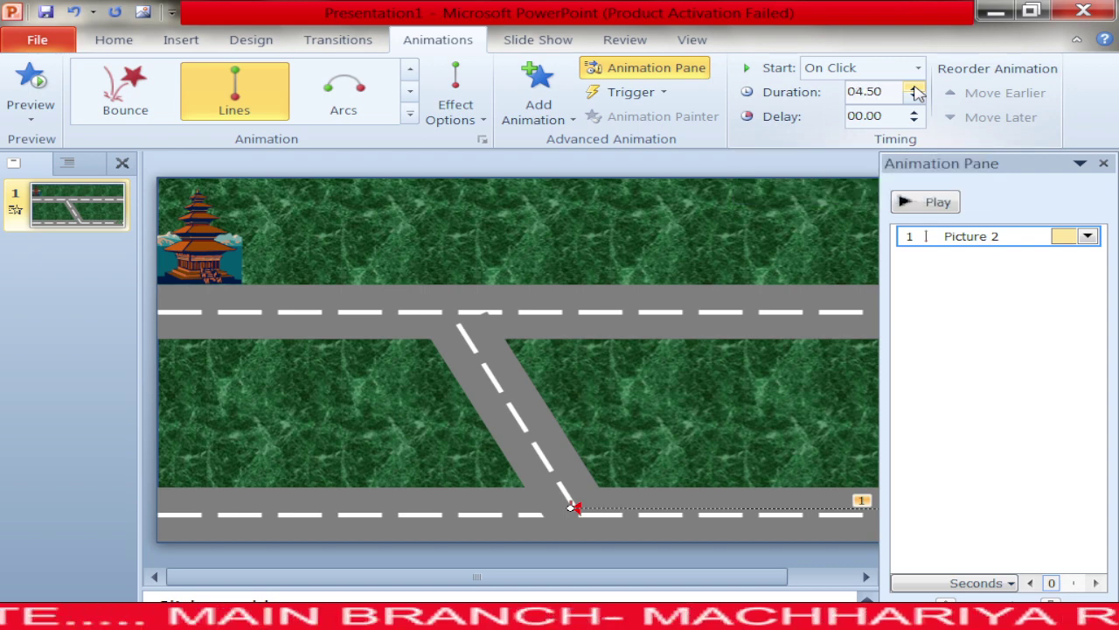
pyautogui.click(914, 89)
pyautogui.click(913, 89)
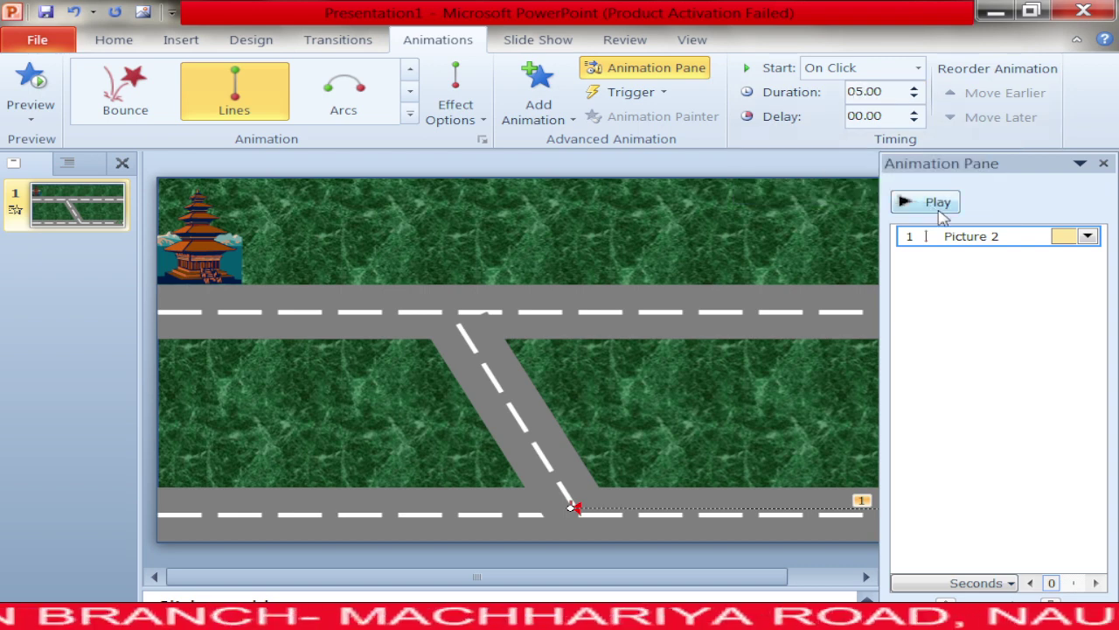
# Preview the slower motion and set the animation to start With Previous.
pyautogui.click(934, 203)
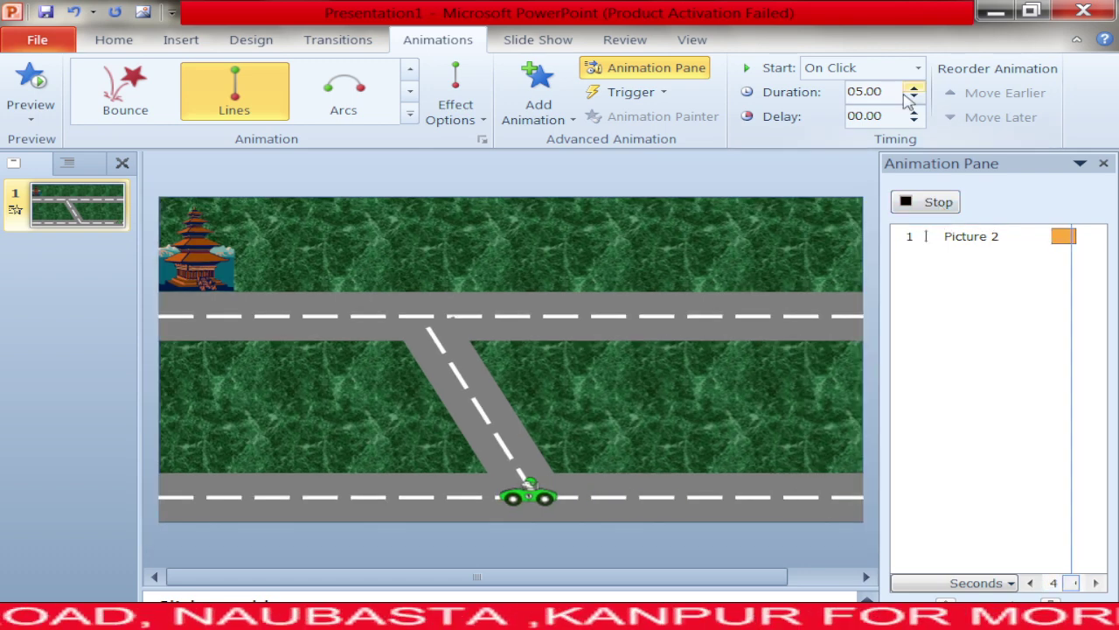
pyautogui.click(918, 67)
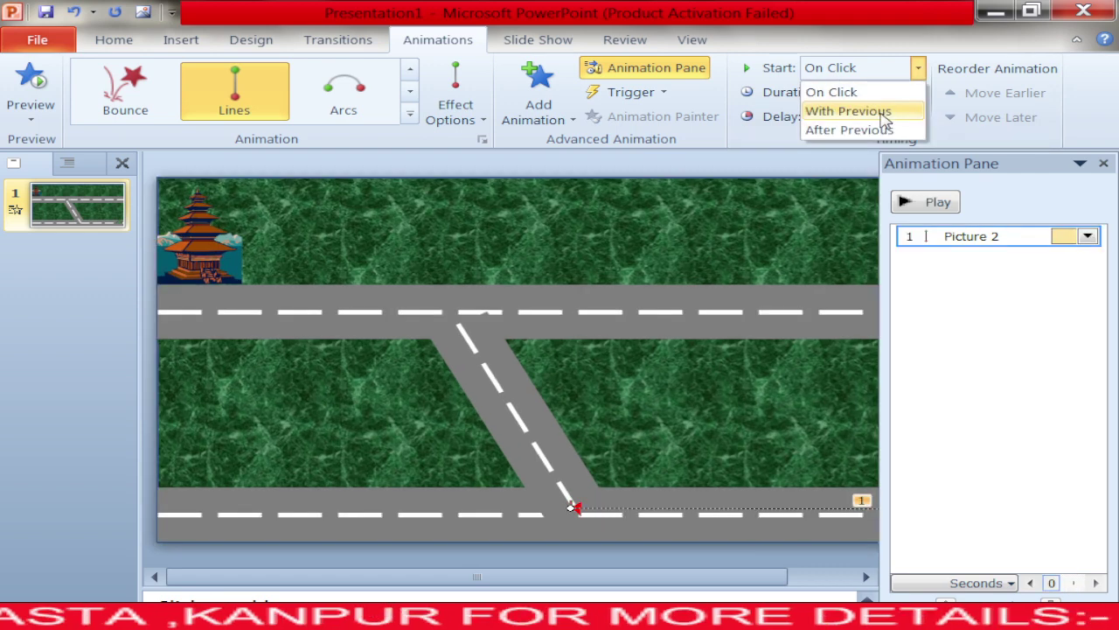
pyautogui.click(881, 111)
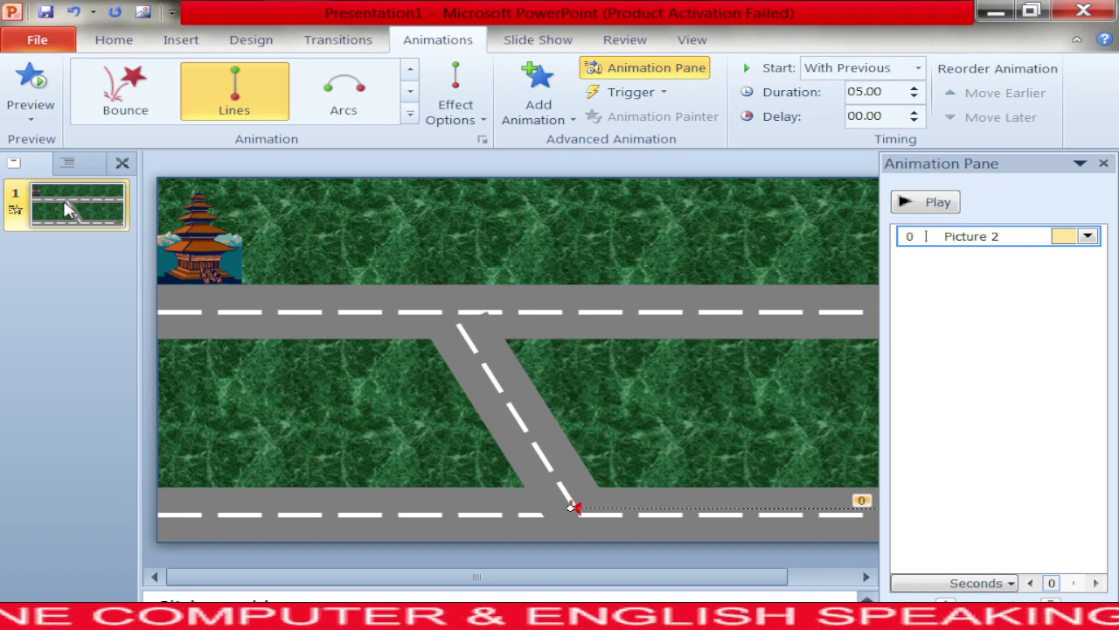
# Duplicate the slide as slide 2 and move the car to the diagonal road's foot.
pyautogui.hotkey('ctrl', 'd')
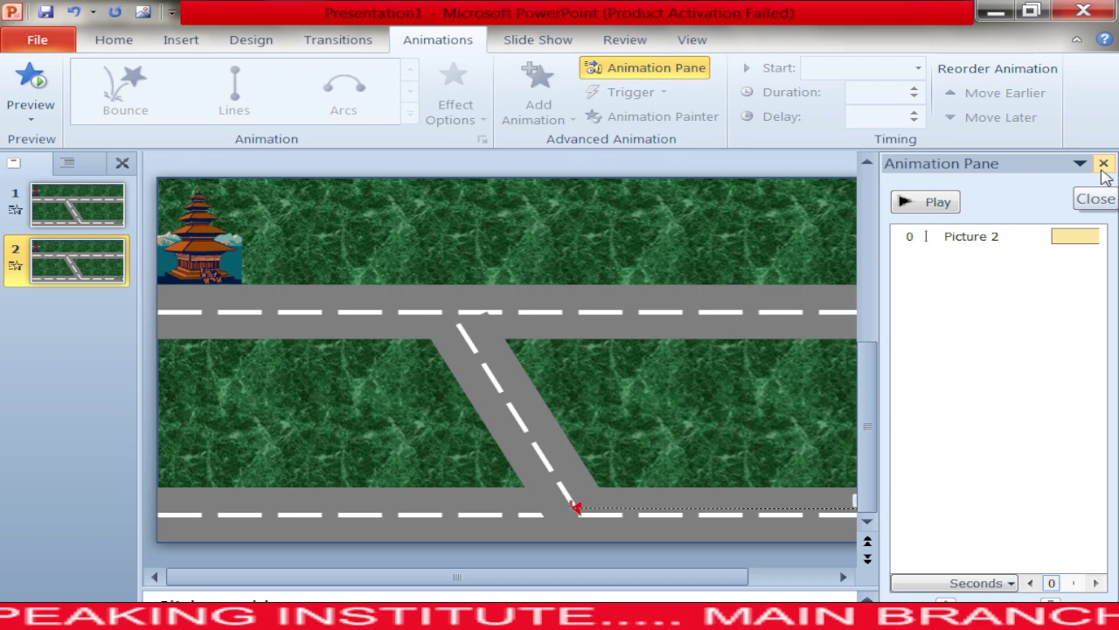
pyautogui.click(1104, 164)
pyautogui.click(1006, 520)
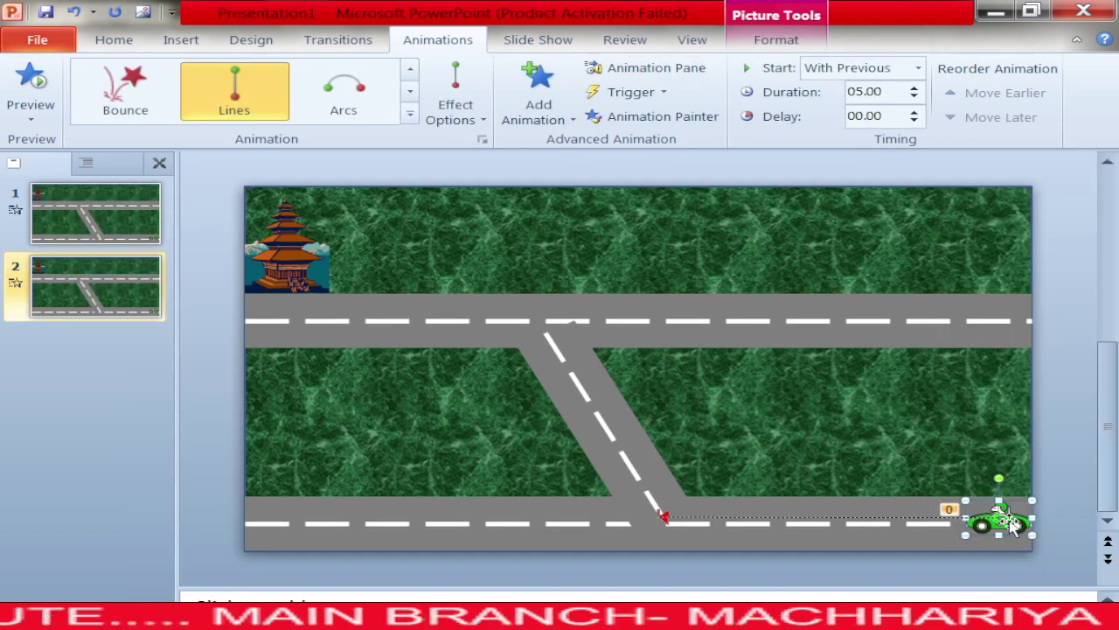
pyautogui.click(667, 516)
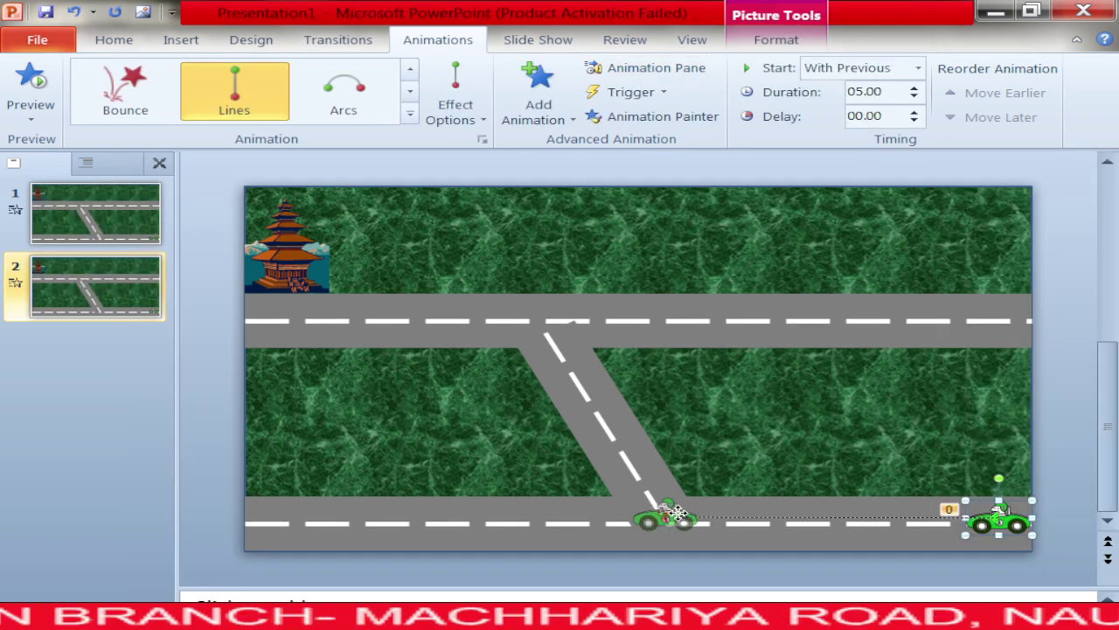
pyautogui.moveTo(677, 513); pyautogui.dragTo(673, 514)
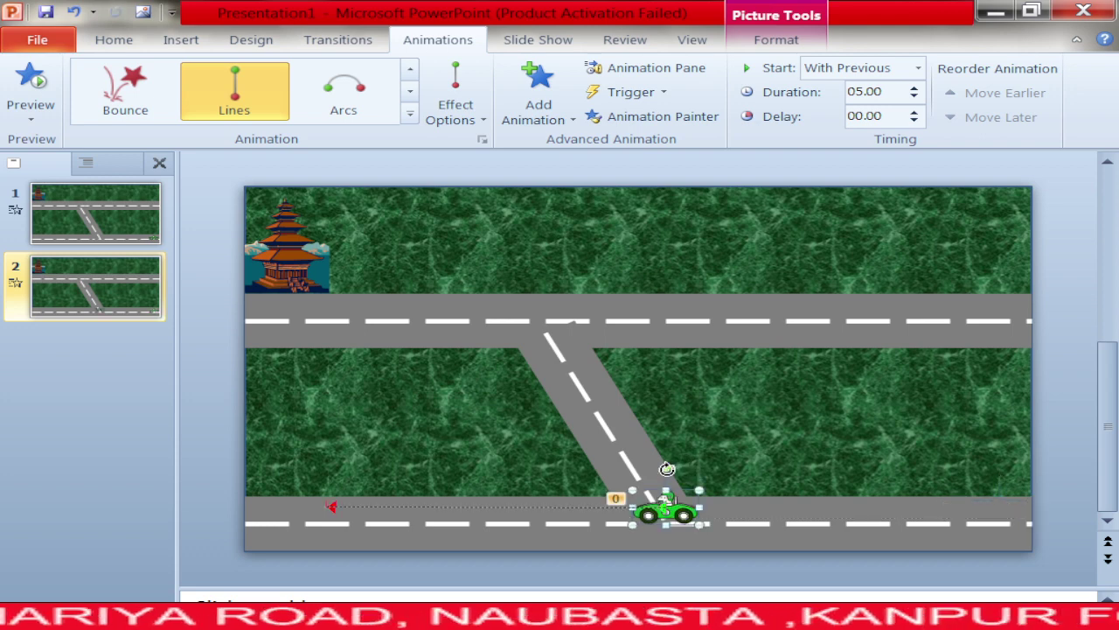
# Rotate the car up the diagonal road and end its path at the upper road junction.
pyautogui.moveTo(666, 470); pyautogui.dragTo(709, 494)
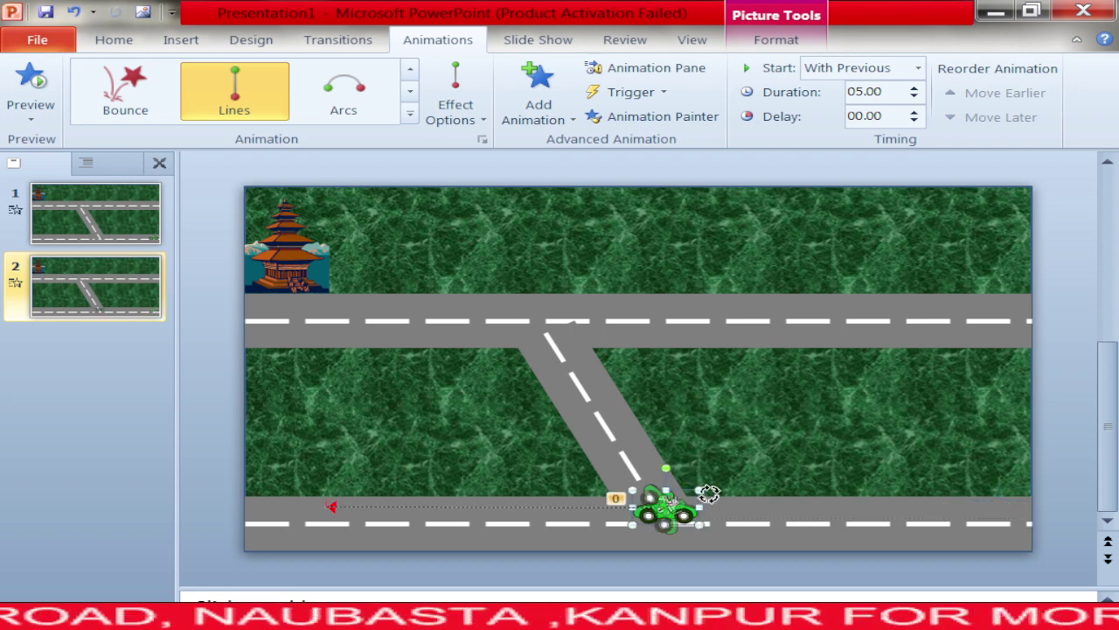
pyautogui.click(325, 508)
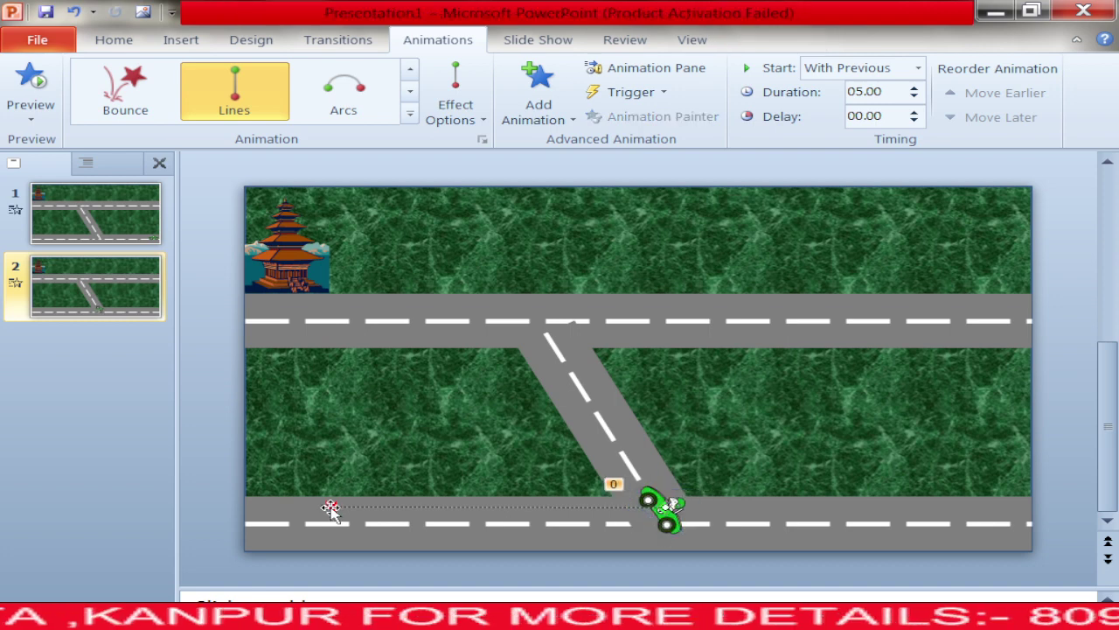
pyautogui.moveTo(326, 504); pyautogui.dragTo(456, 334)
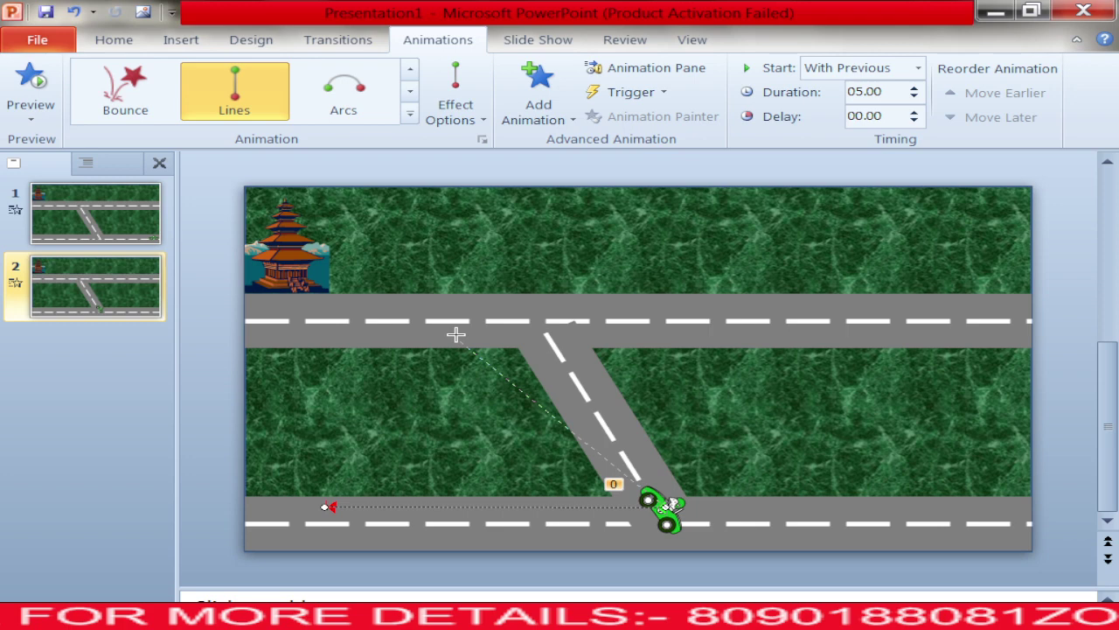
pyautogui.moveTo(456, 334); pyautogui.dragTo(545, 329)
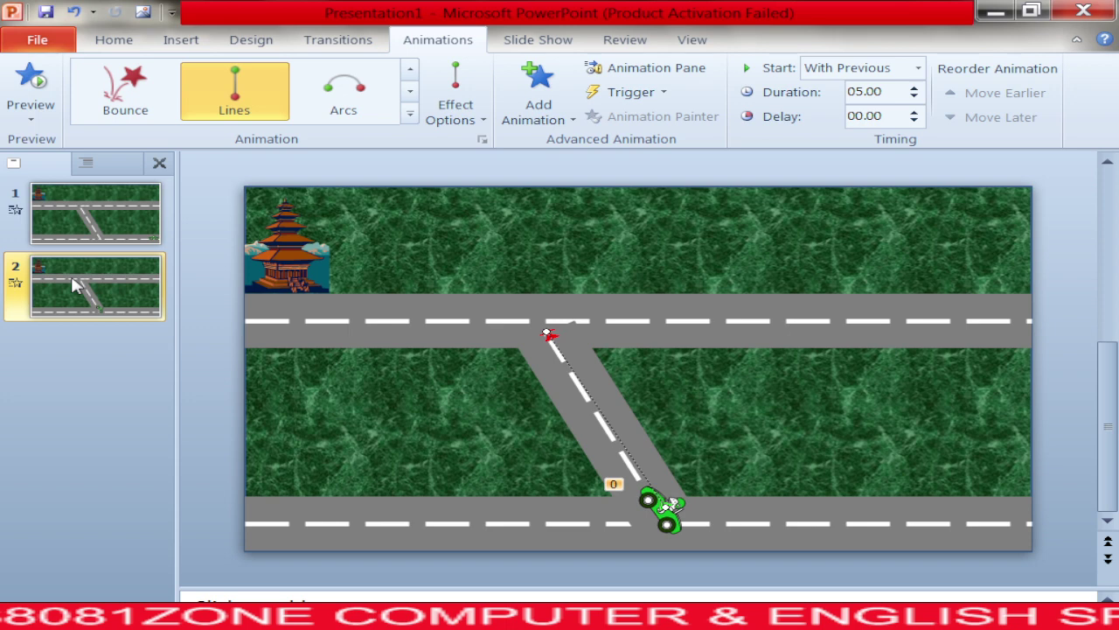
# Duplicate slide 2 as slide 3, place the car at the upper junction, path toward the temple.
pyautogui.hotkey('ctrl', 'd')
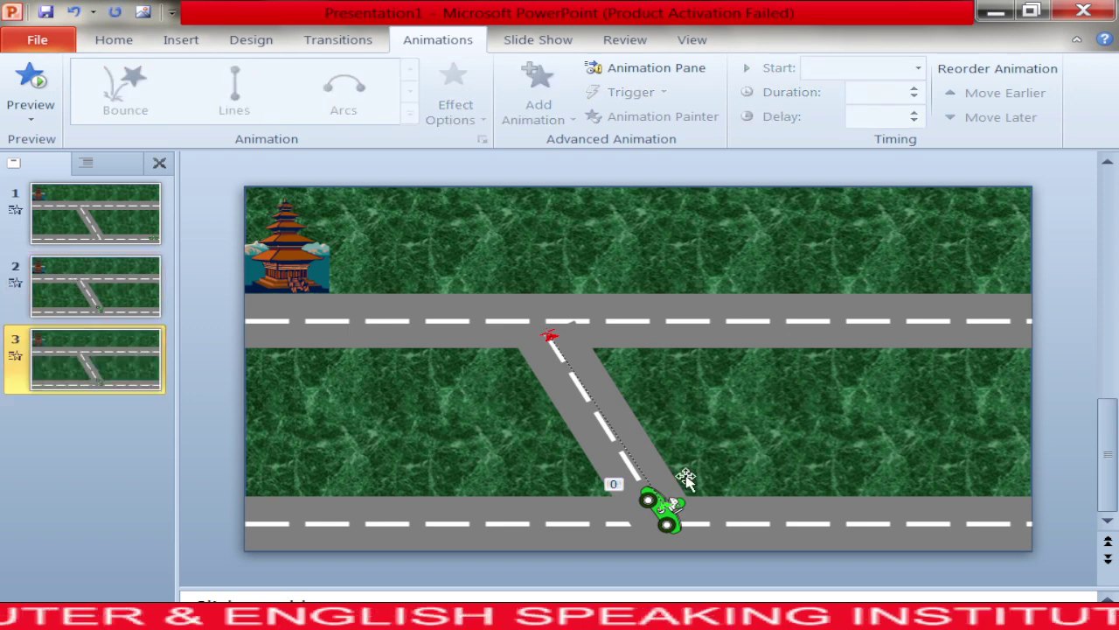
pyautogui.click(665, 522)
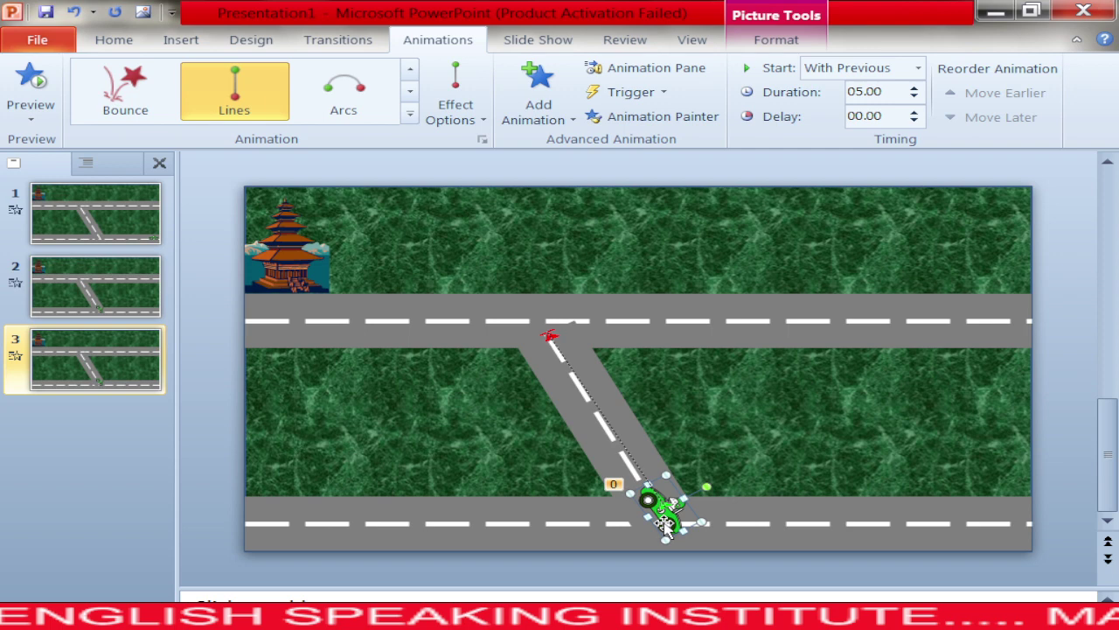
pyautogui.moveTo(665, 523); pyautogui.dragTo(555, 342)
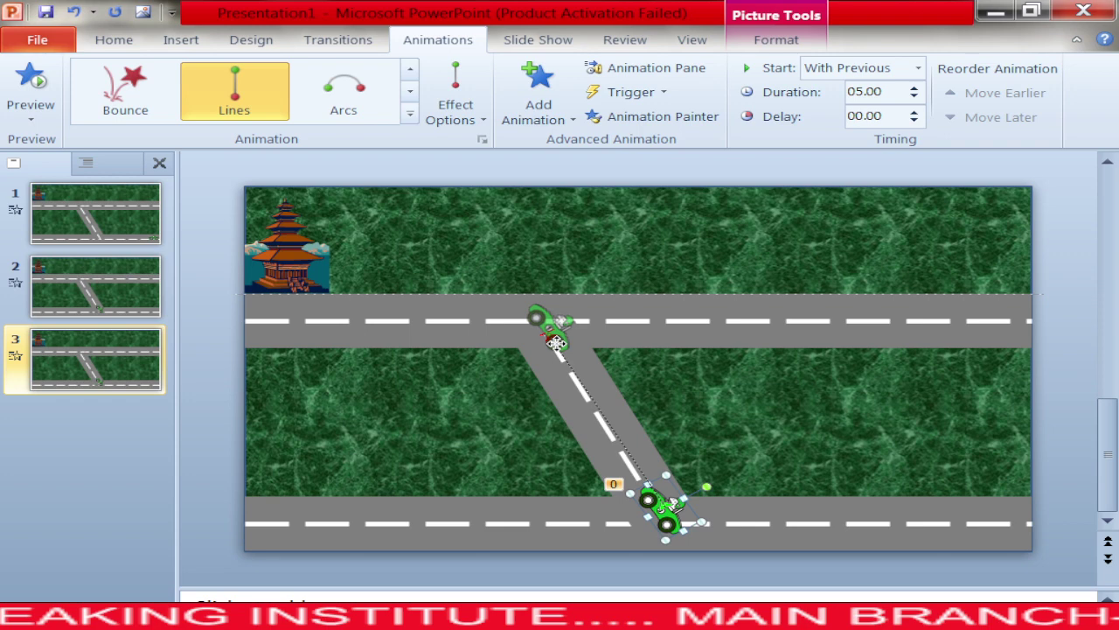
pyautogui.moveTo(555, 342); pyautogui.dragTo(558, 296)
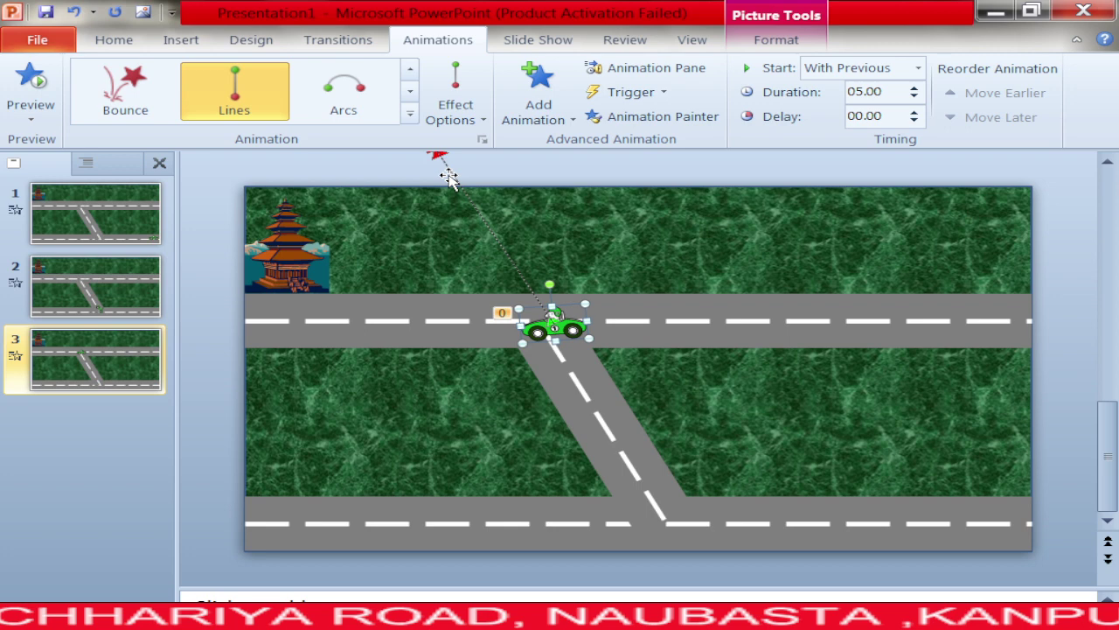
pyautogui.click(277, 337)
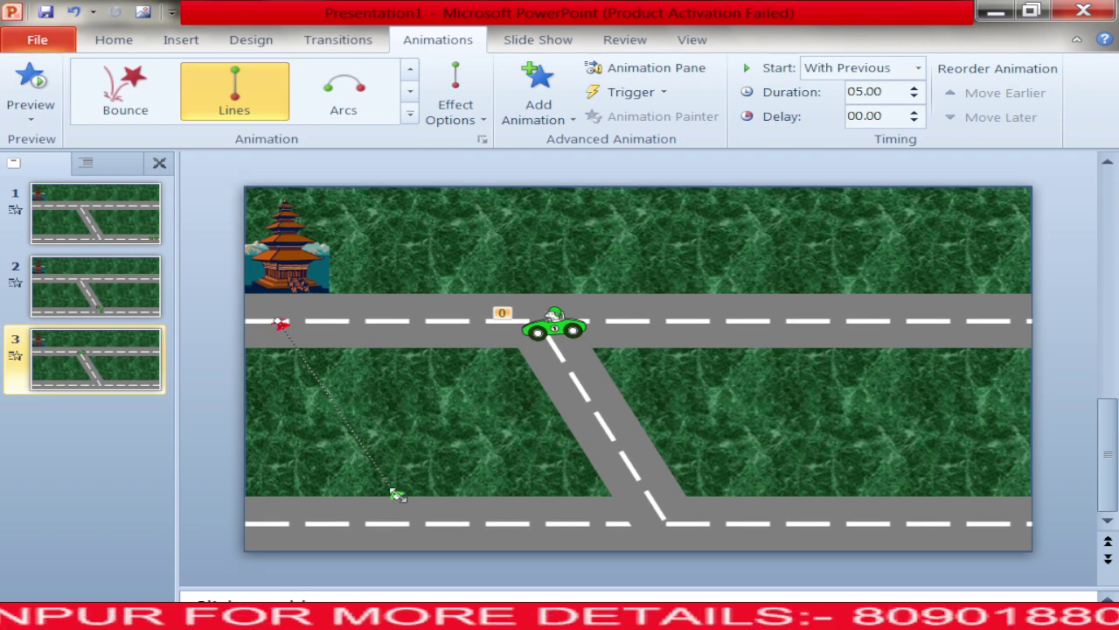
pyautogui.moveTo(398, 495); pyautogui.dragTo(531, 325)
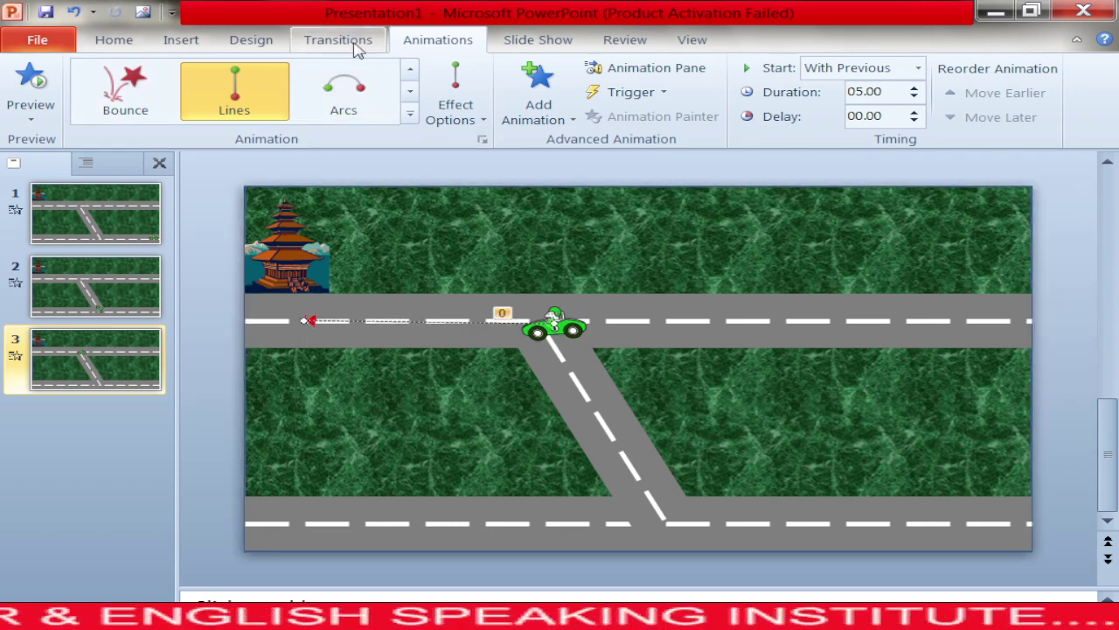
# Turn off On Mouse Click, set After to 00:01.00, and apply it to all slides.
pyautogui.click(356, 49)
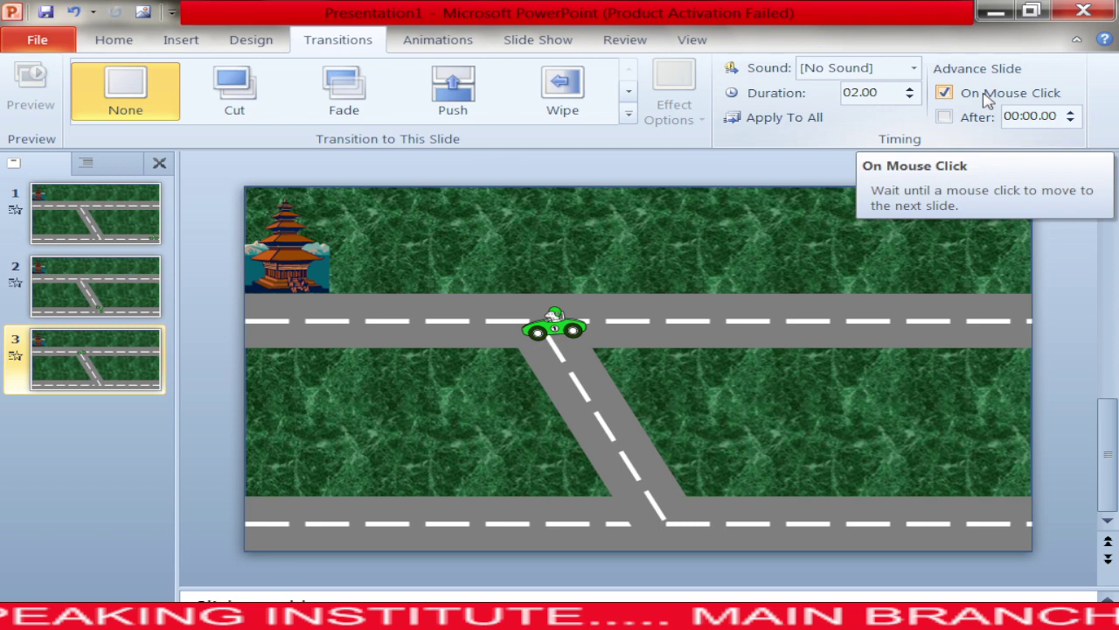
pyautogui.click(986, 94)
pyautogui.click(1071, 112)
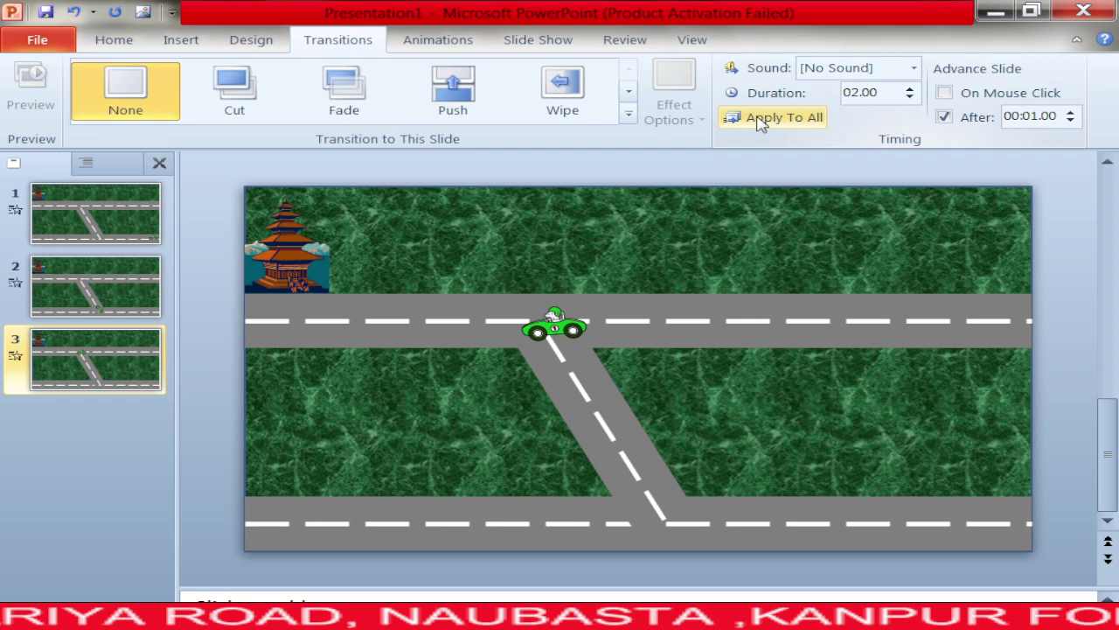
pyautogui.click(96, 212)
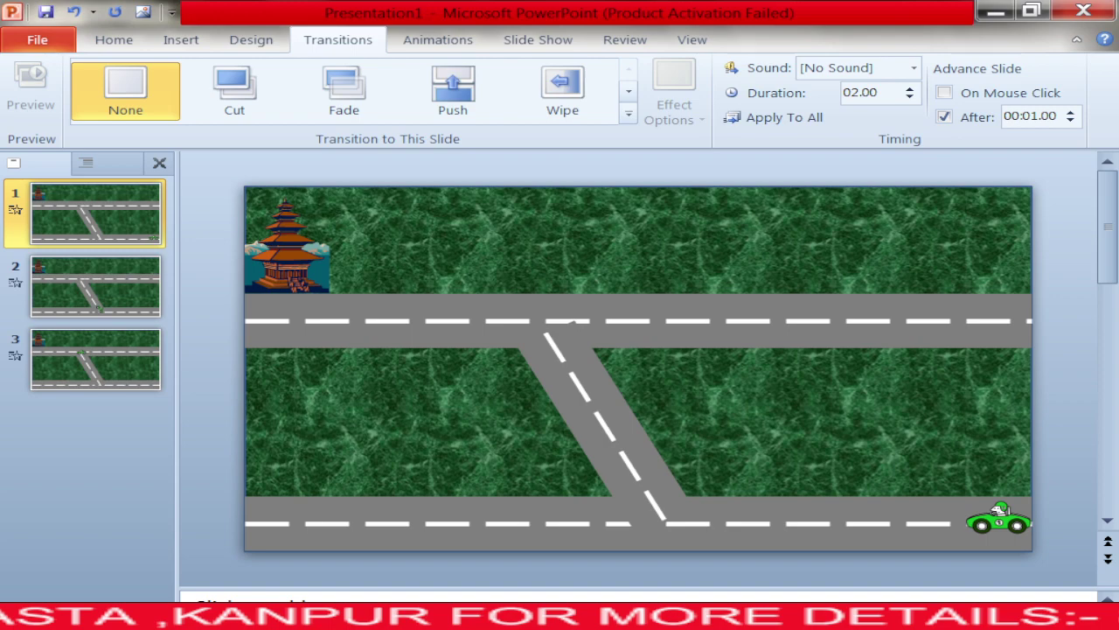
# Start the slide show from the beginning with F5.
pyautogui.press('F5')
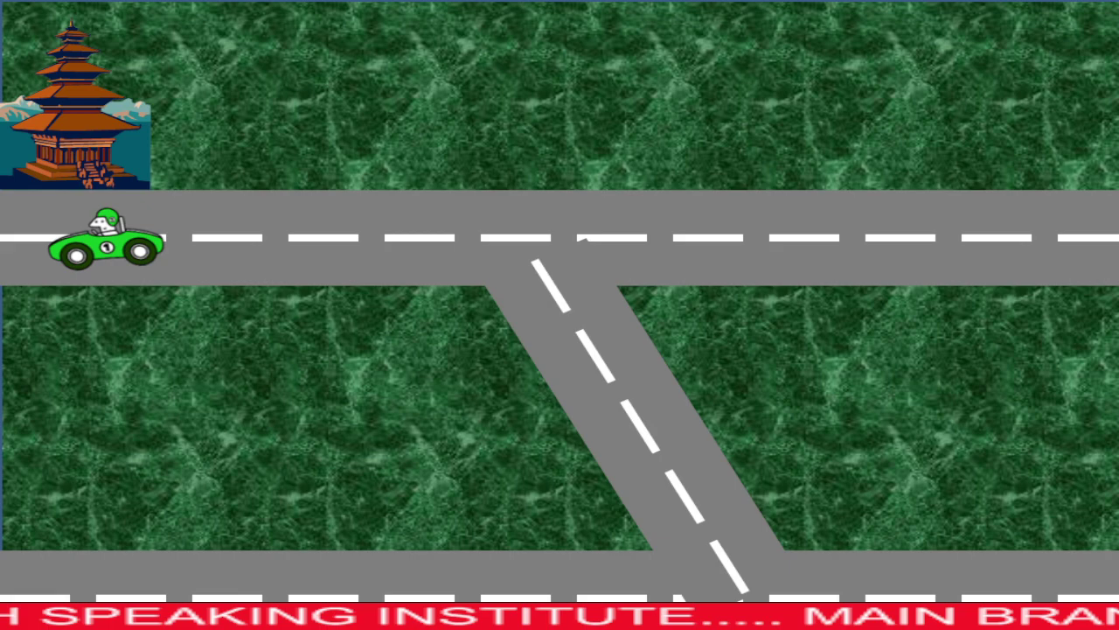
# Exit and replay the show, then confirm Loop continuously until 'Esc' in Set Up Show.
pyautogui.press('Escape')
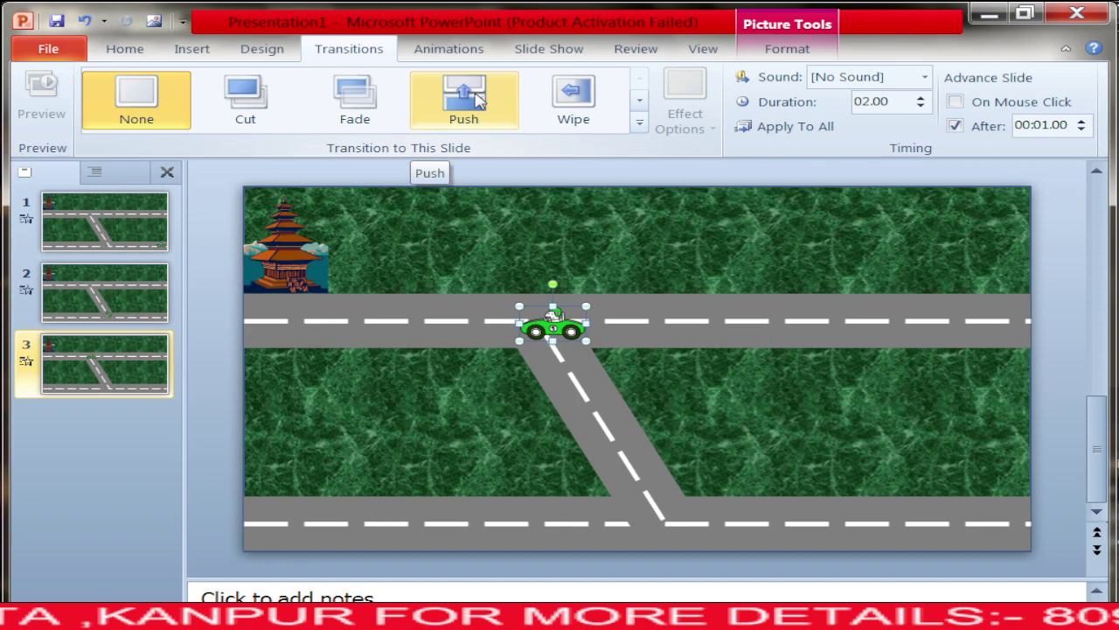
pyautogui.press('F5')
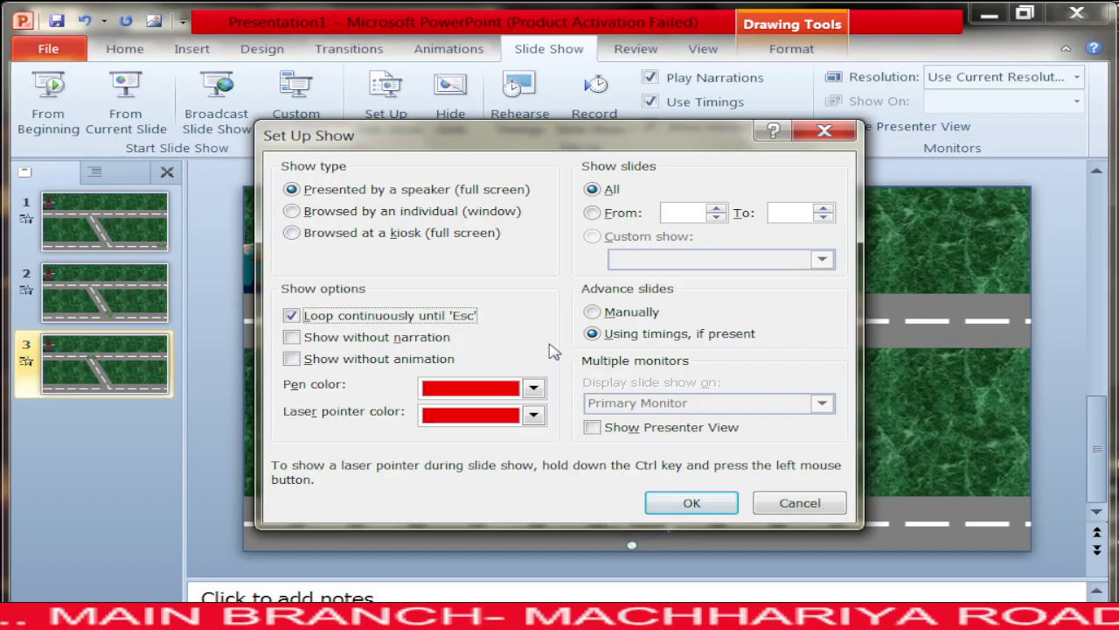
pyautogui.click(683, 502)
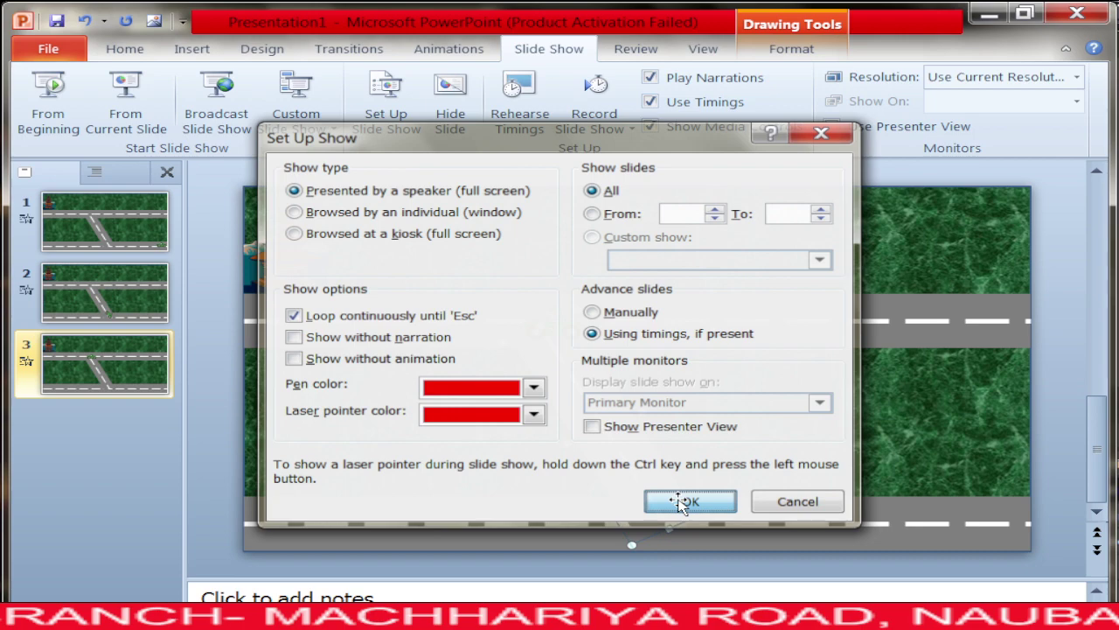